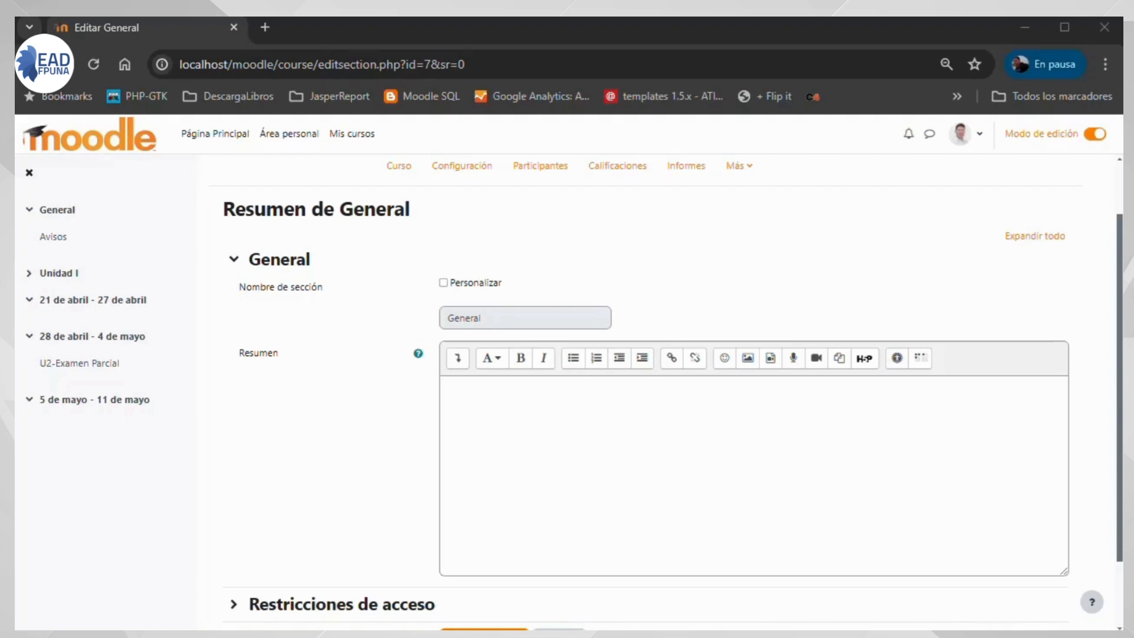
- Show the additional formatting tools of the Resumen editor and write "Titulo" and "procesar" on separate lines
left_click(576, 465)
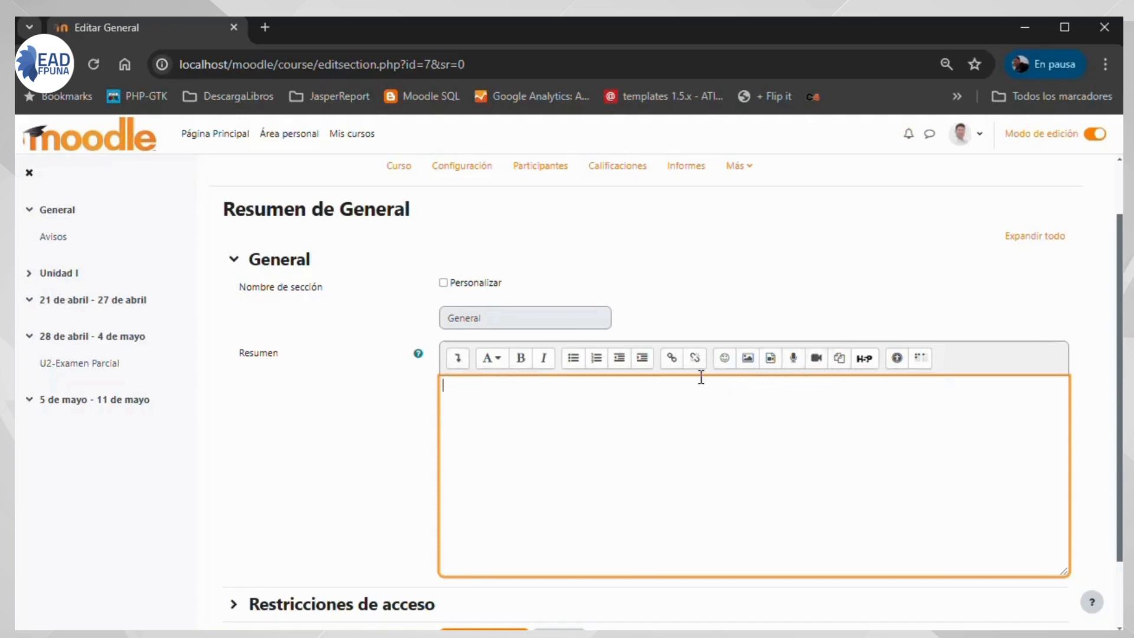
left_click(459, 361)
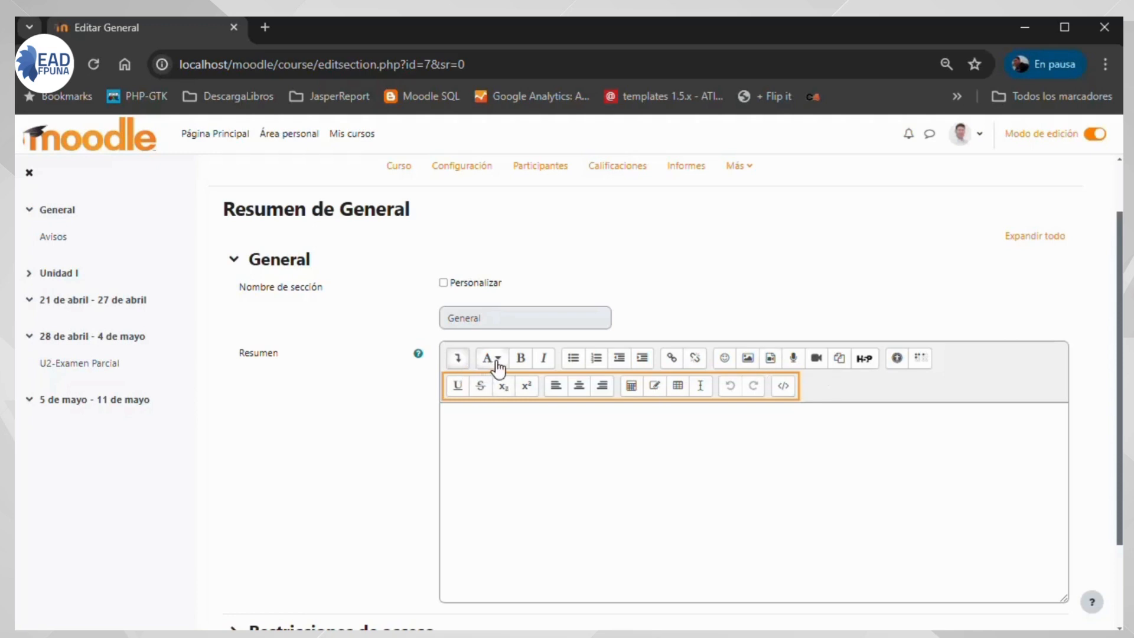
left_click(487, 461)
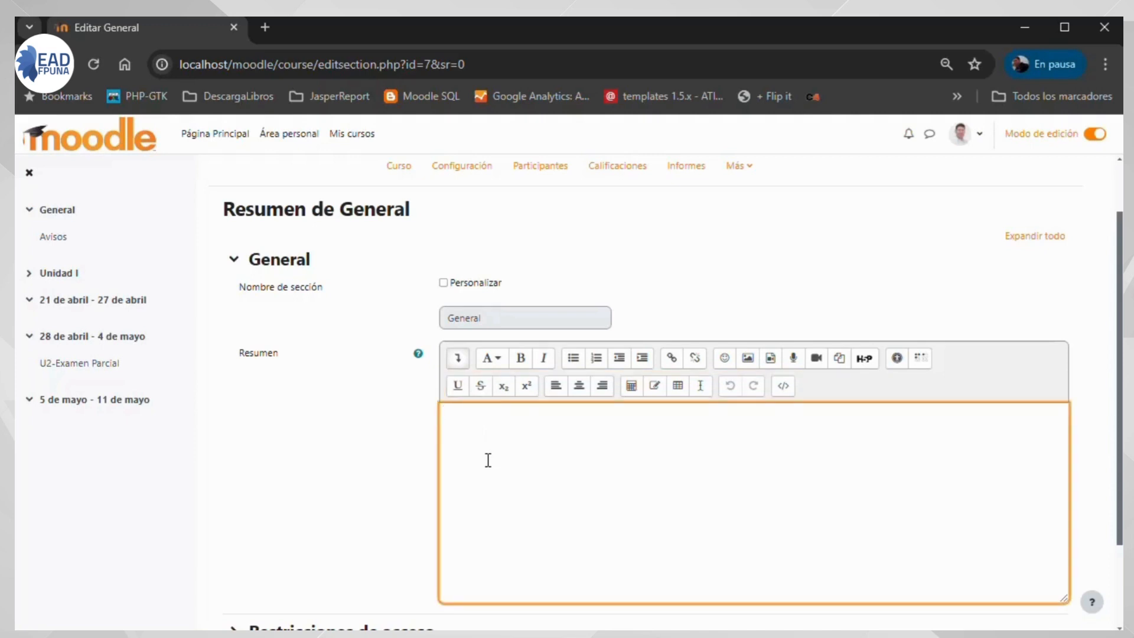
type("Tito")
key("BackSpace")
type("ulo")
key("Return")
left_click(504, 421)
type("procesar")
- Format the "Titulo" line with the Encabezado (largo) style
double_click(460, 413)
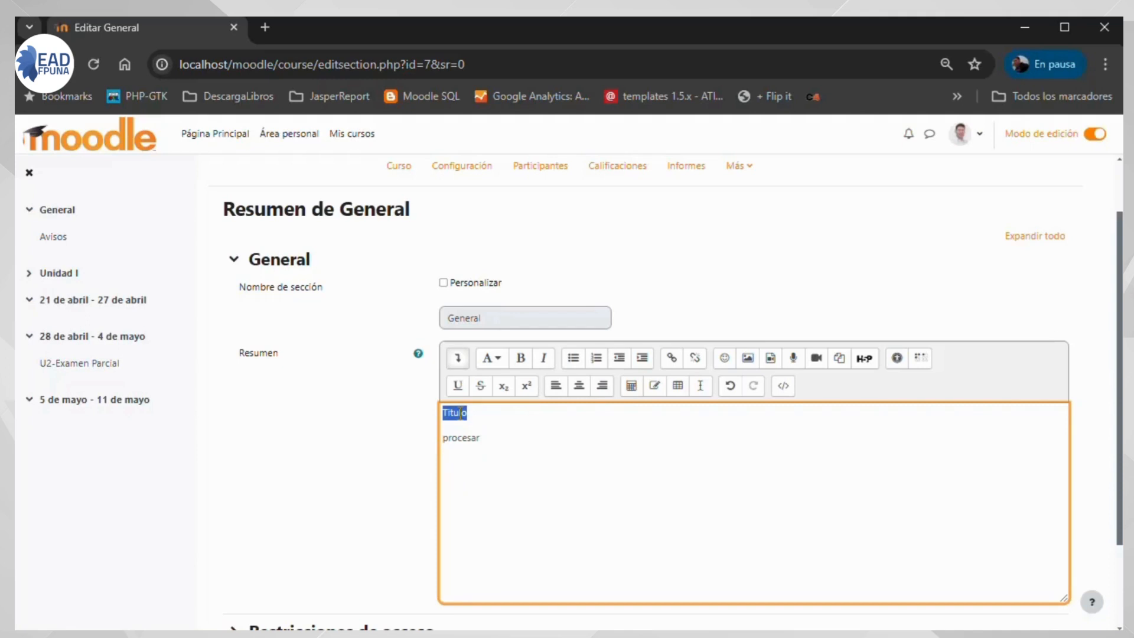
left_click(502, 364)
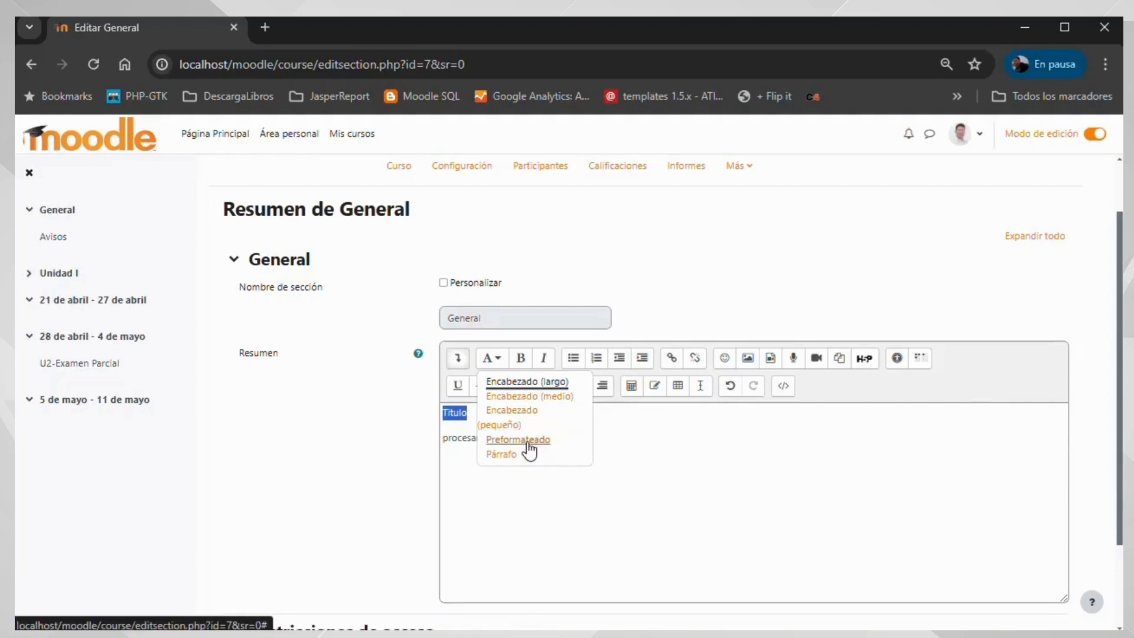
left_click(527, 383)
left_click(468, 432)
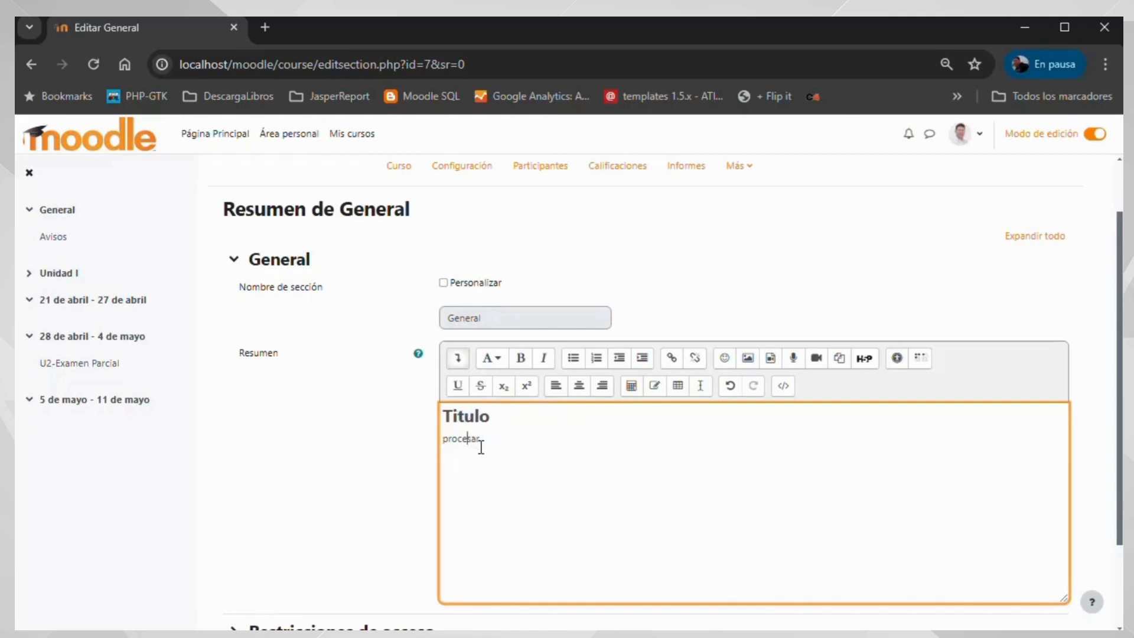
- Try bold formatting on the "Titulo" heading and remove it again
left_click_drag(489, 443, 448, 442)
double_click(474, 415)
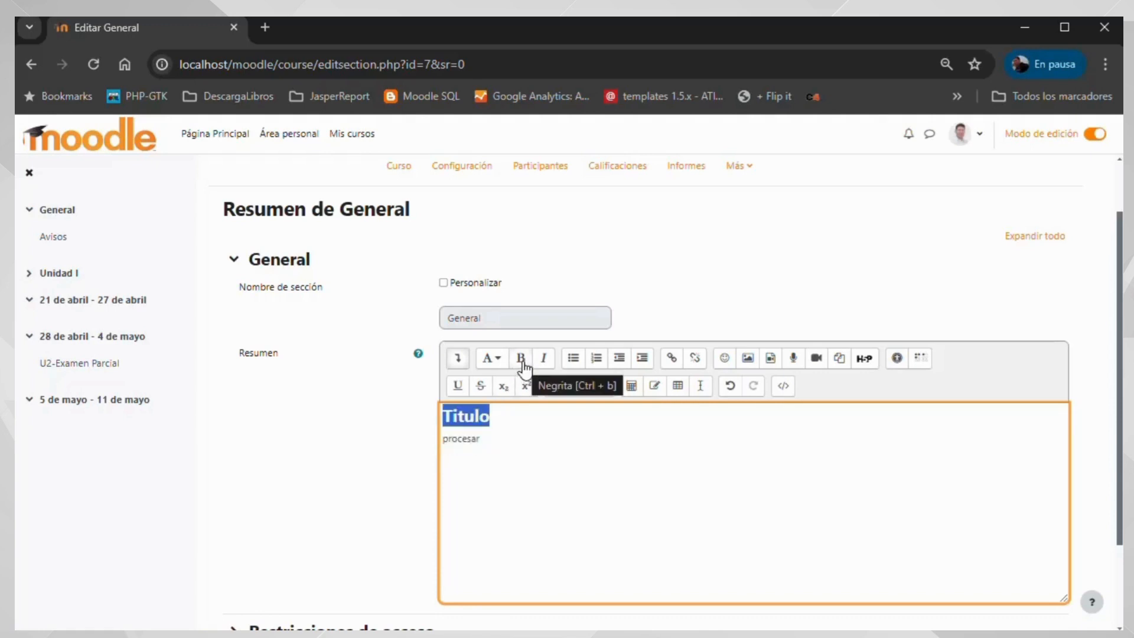
left_click(522, 363)
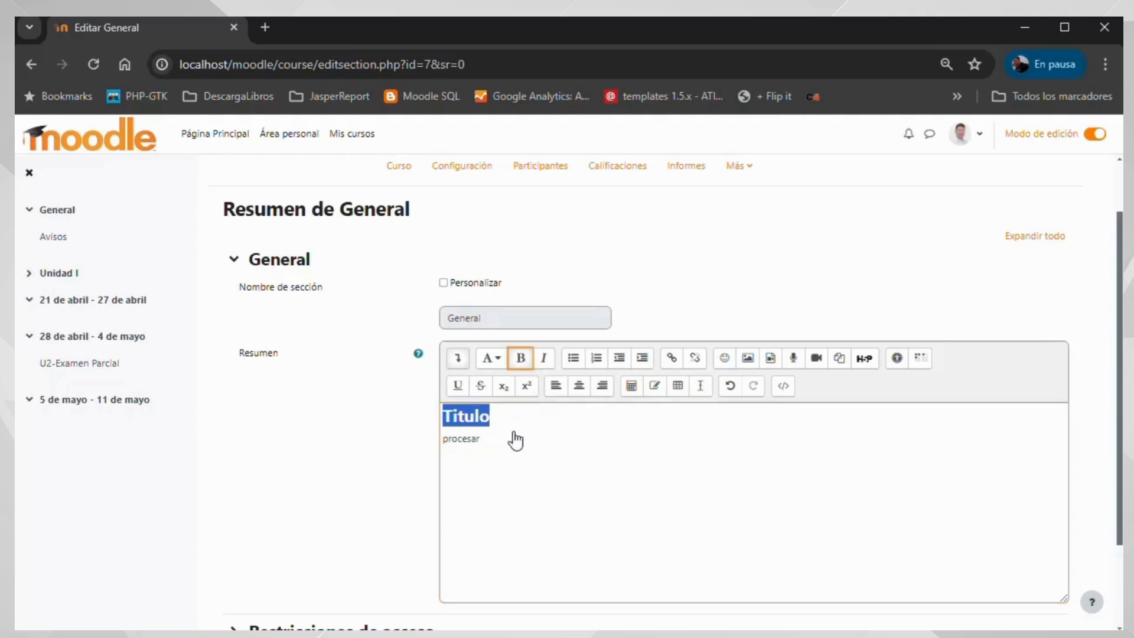
left_click(522, 361)
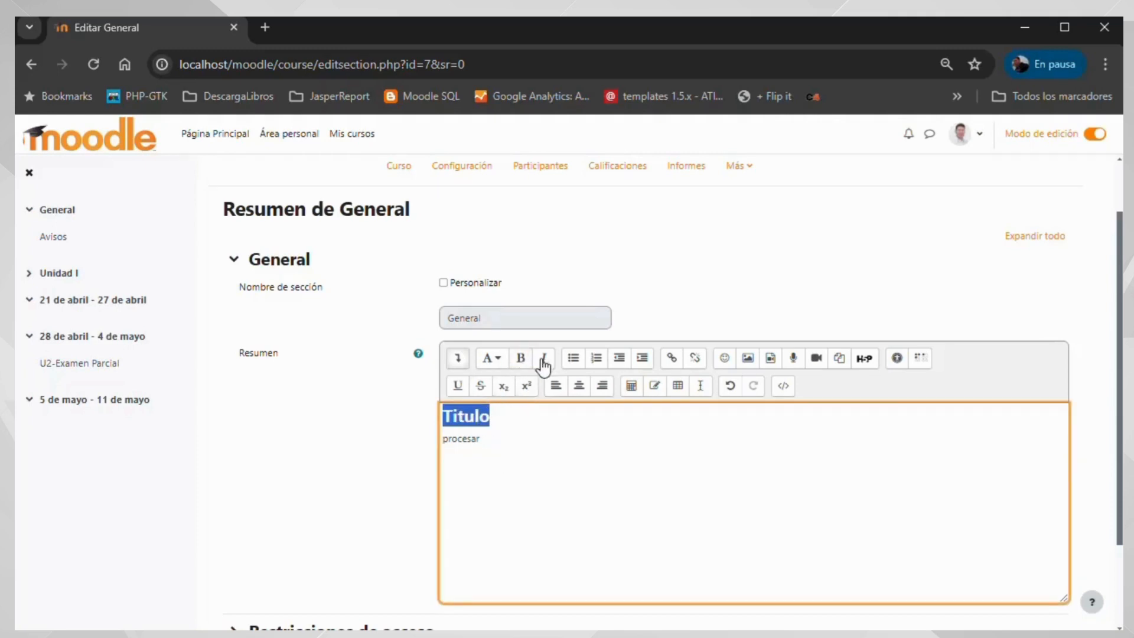
- Italicize the word "procesar" below the heading
double_click(470, 439)
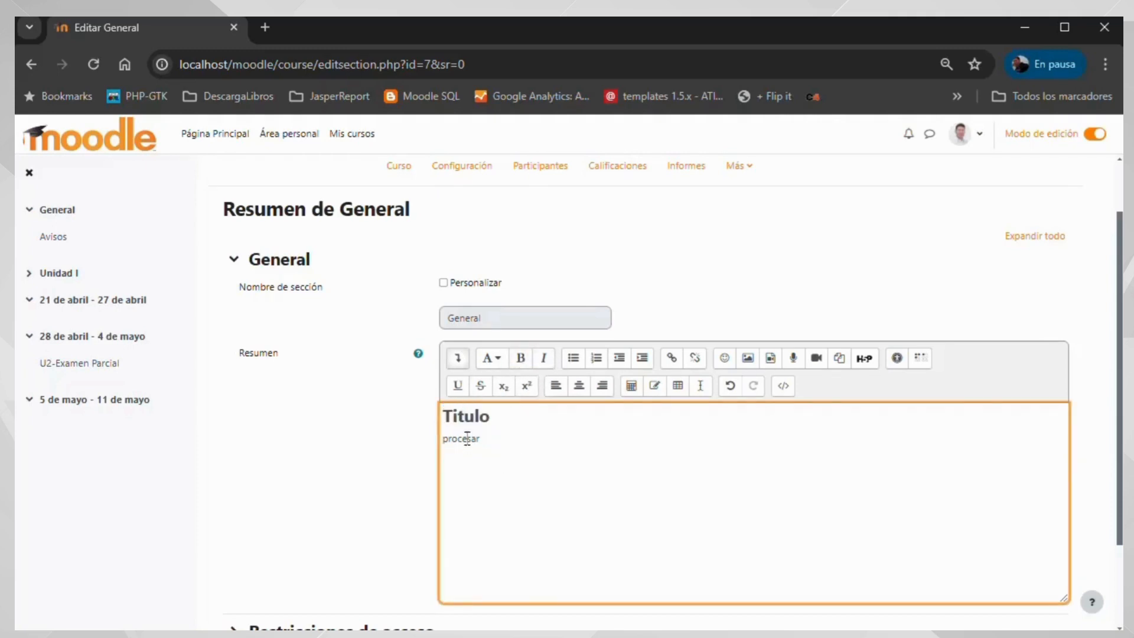
left_click(545, 359)
key("ctrl+plus")
scroll(576, 437, "down", 3)
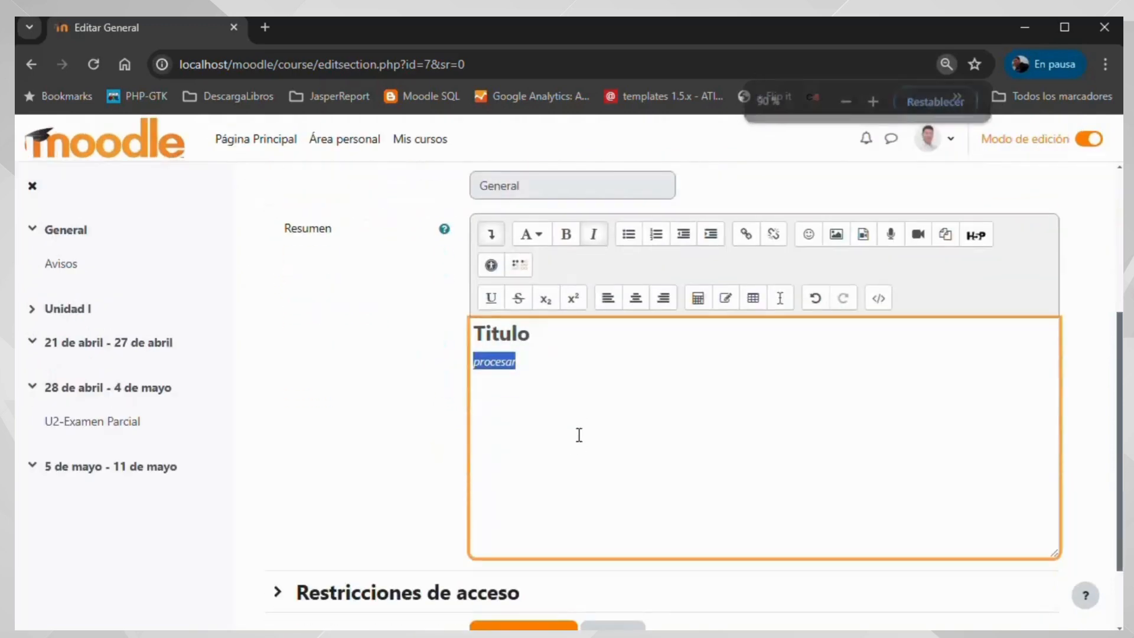
- Turn the "procesar" line into a numbered list, trying bullets first, and add "texto" as its second item
left_click(630, 236)
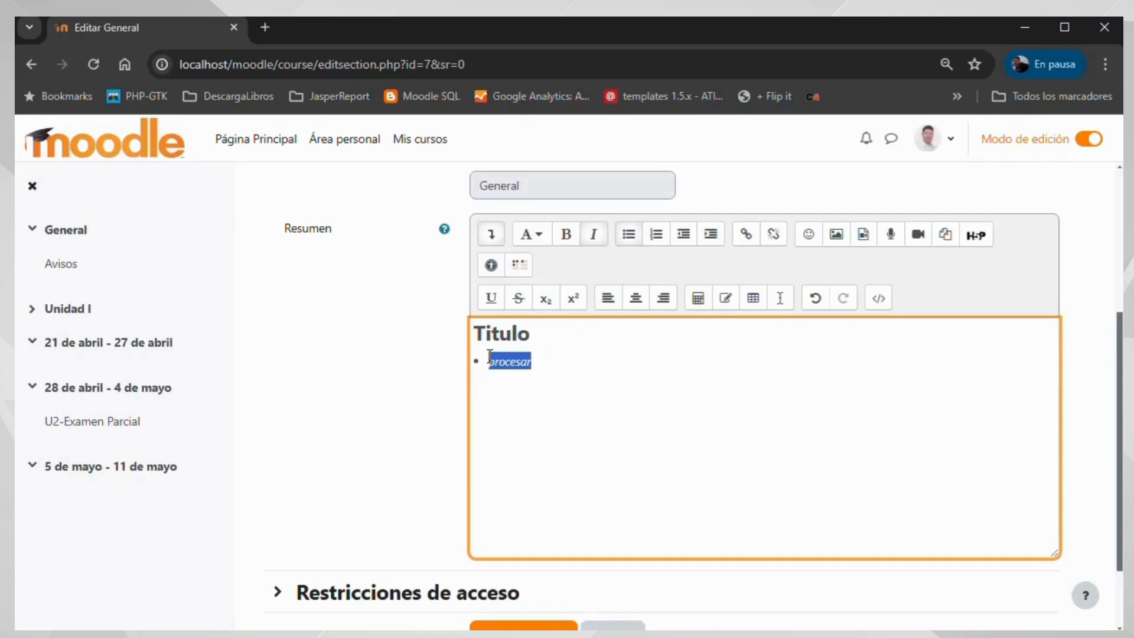
left_click(658, 236)
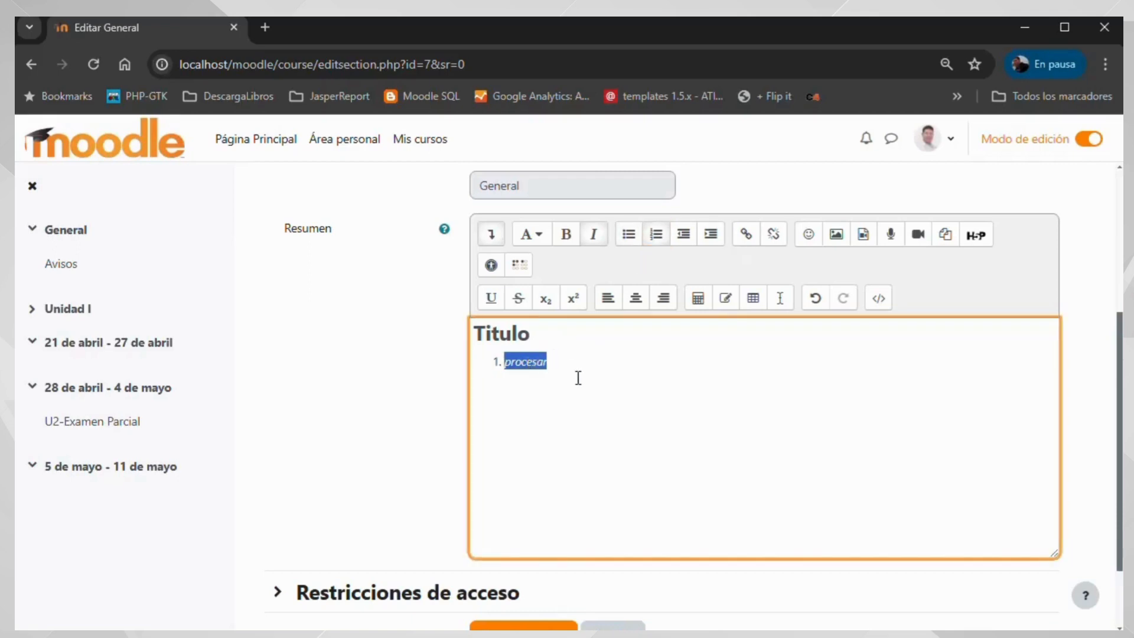
left_click(566, 361)
key("Return")
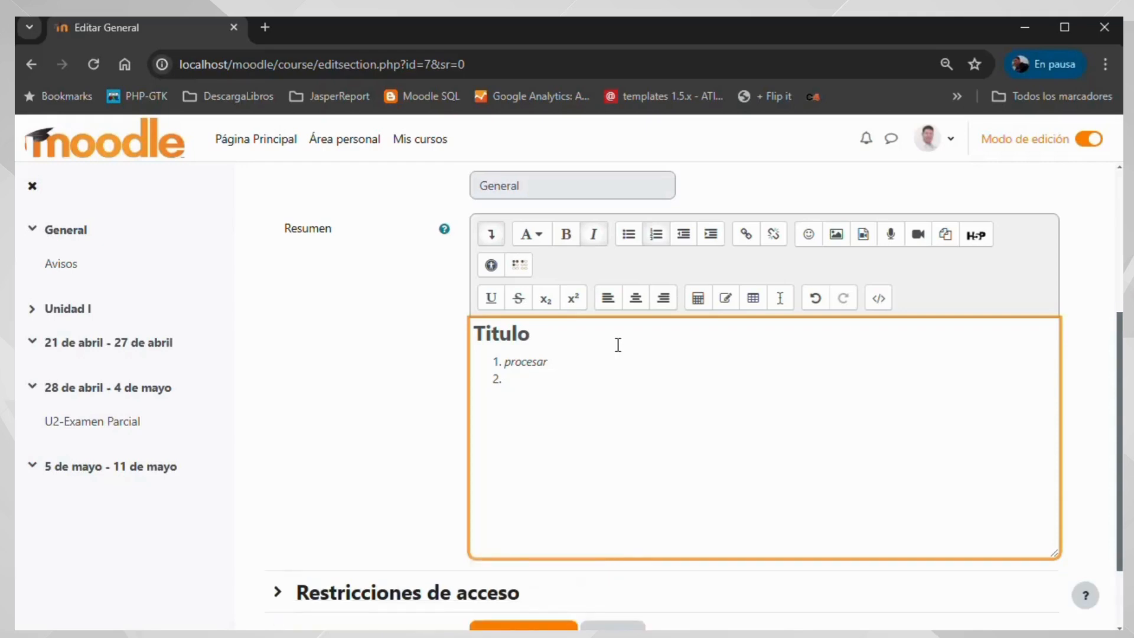
type("texto")
key("Return")
left_click(656, 242)
left_click(497, 381)
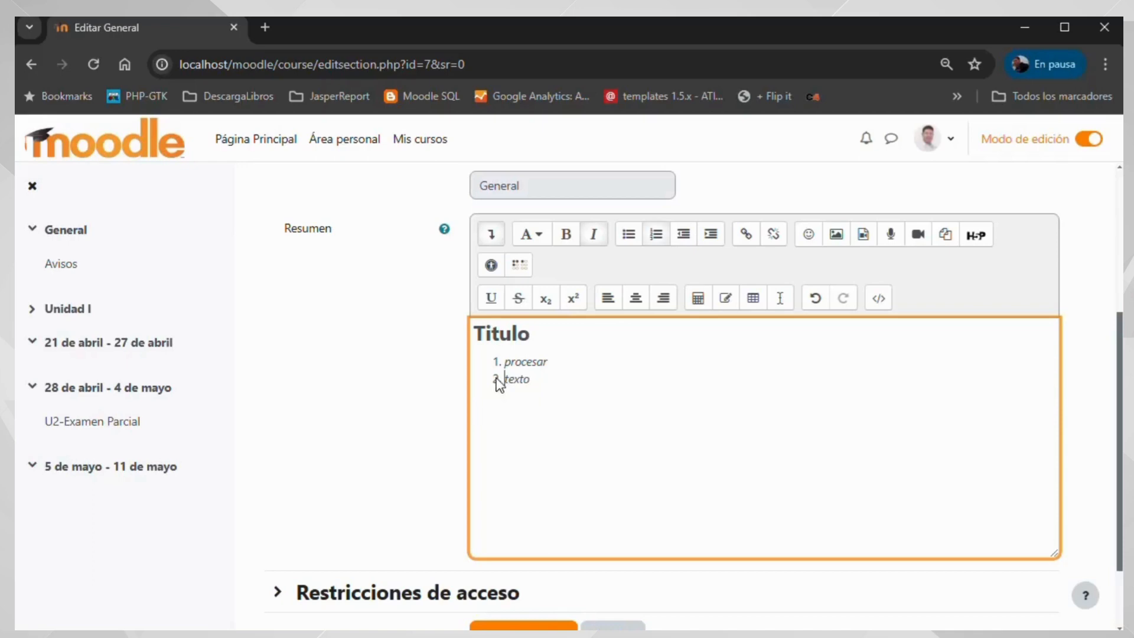
- Write "TExtgo" below the numbered list and try increasing and decreasing its indentation
left_click(518, 409)
type("TExtgo")
left_click(713, 240)
left_click(684, 237)
double_click(501, 412)
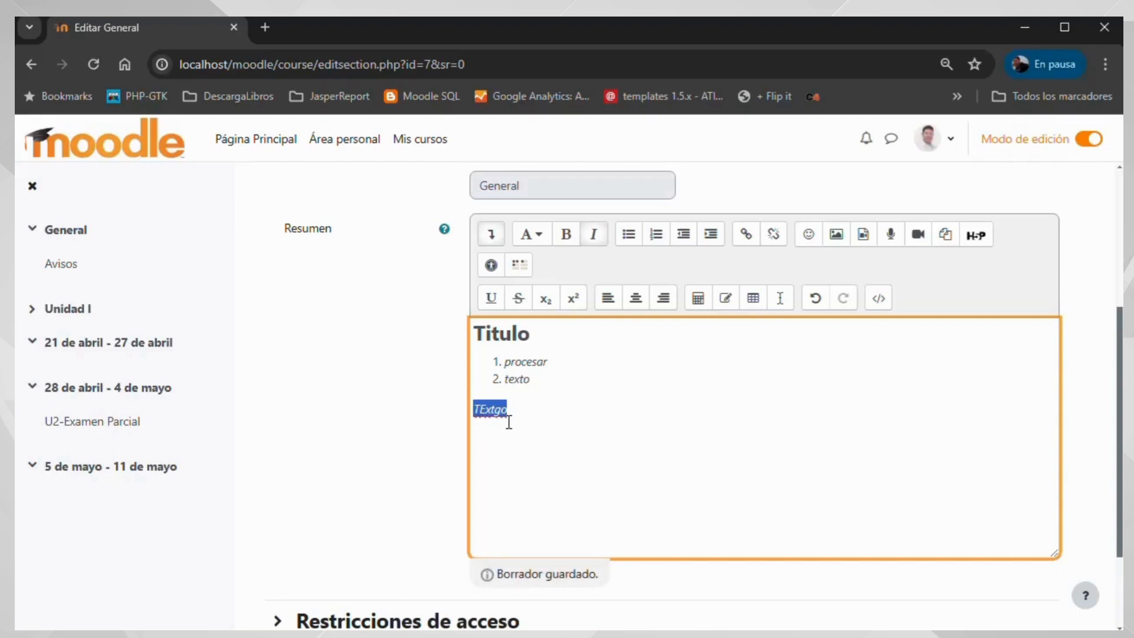
left_click(746, 236)
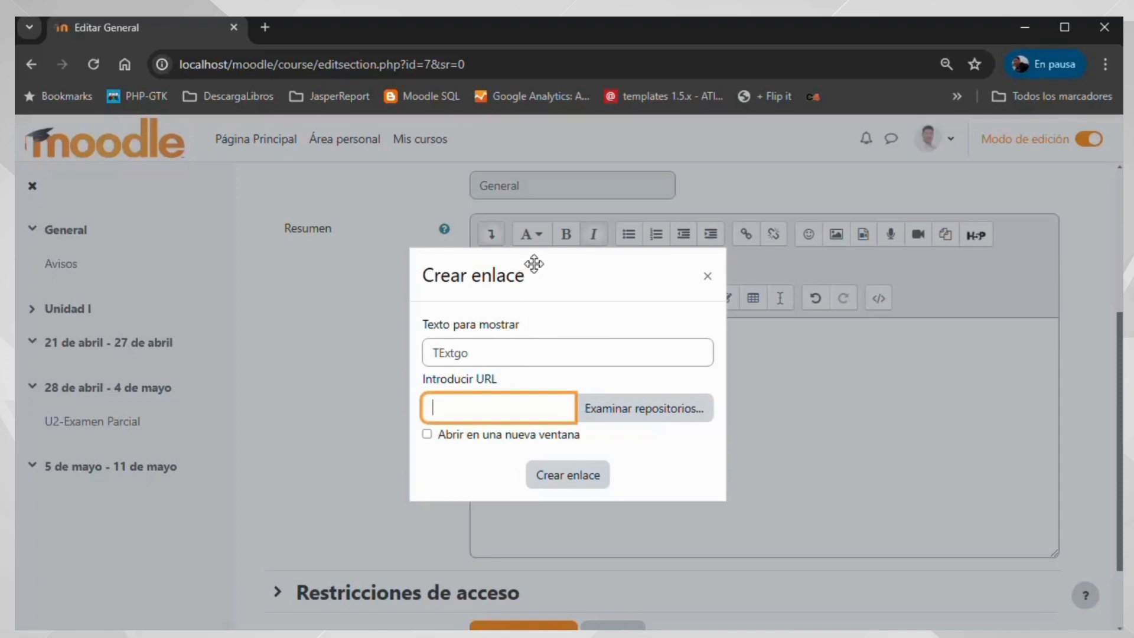
left_click_drag(531, 260, 831, 285)
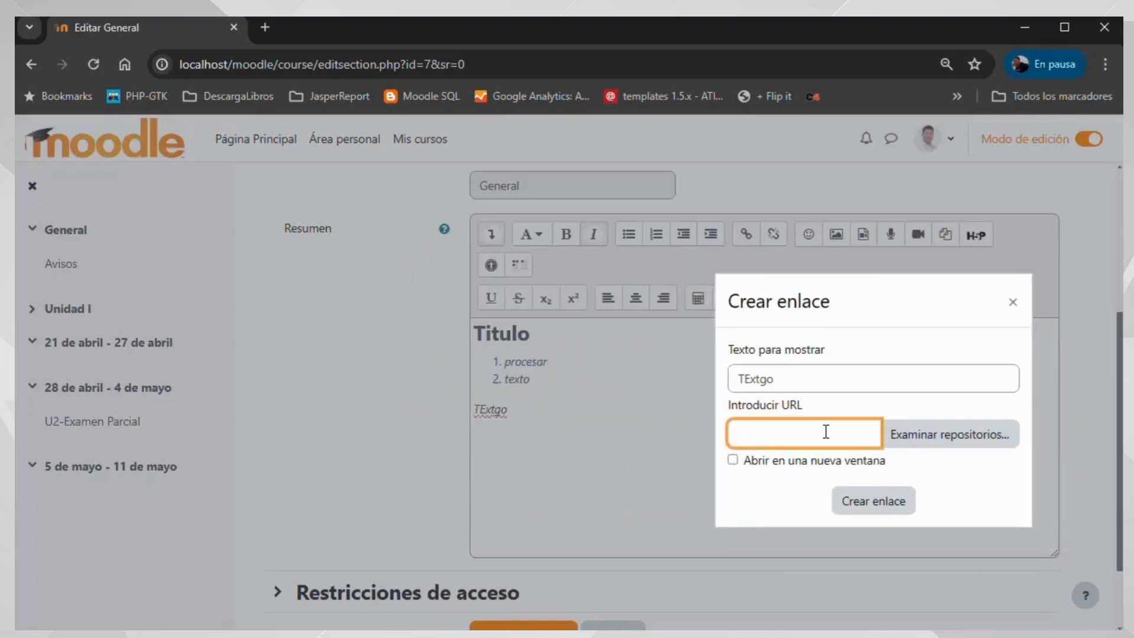
type("www.moodle.org")
left_click_drag(827, 435, 695, 429)
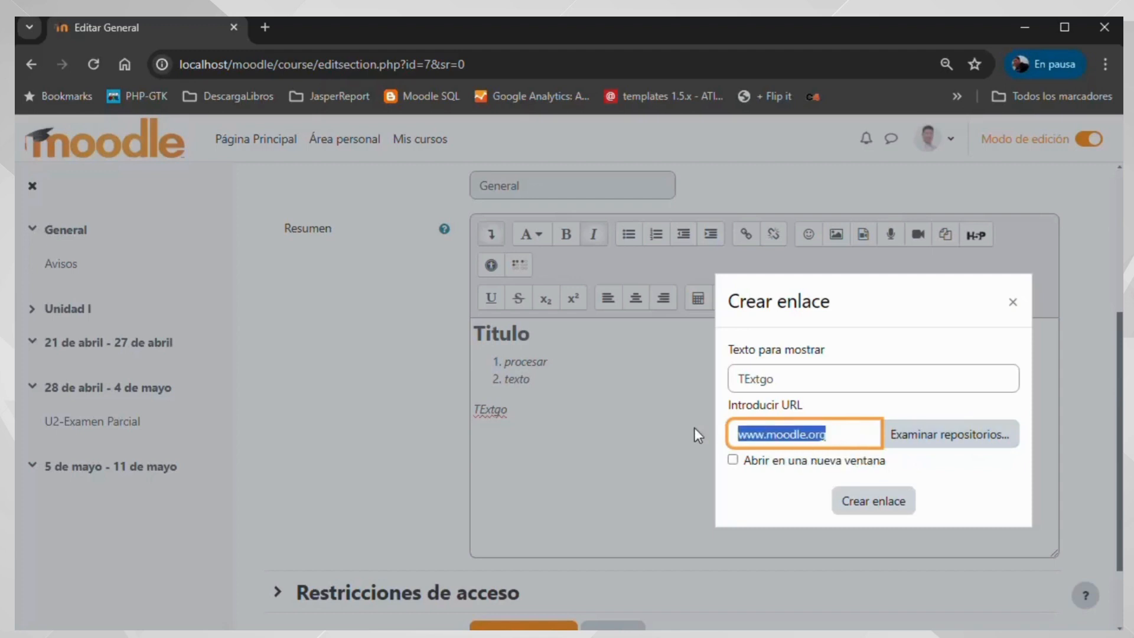
left_click(793, 482)
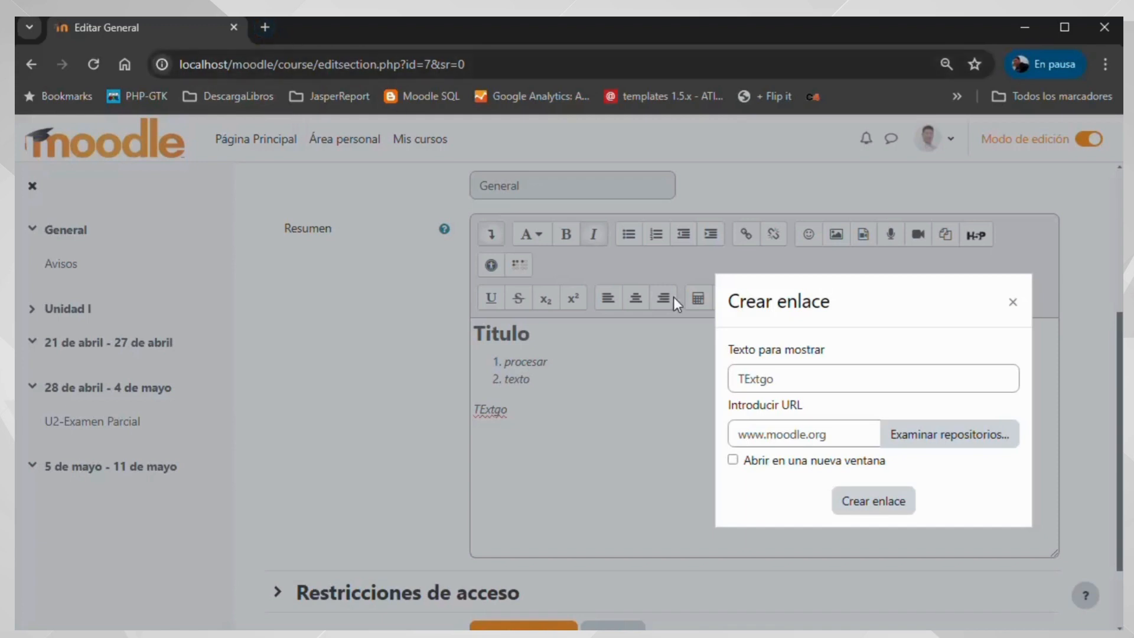
left_click(733, 461)
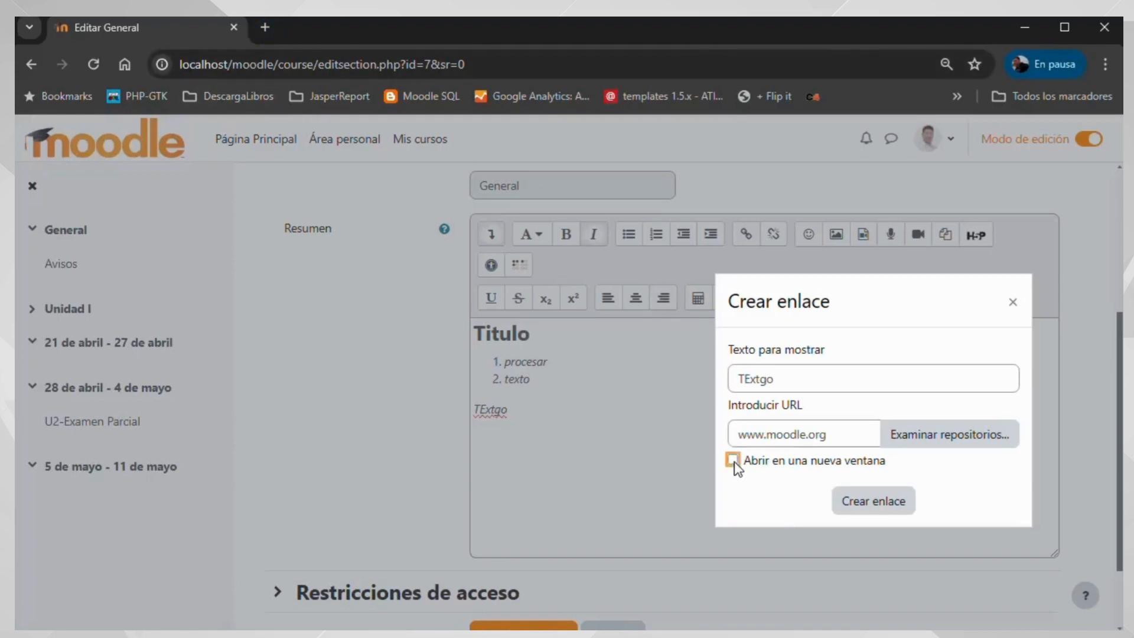
left_click(869, 509)
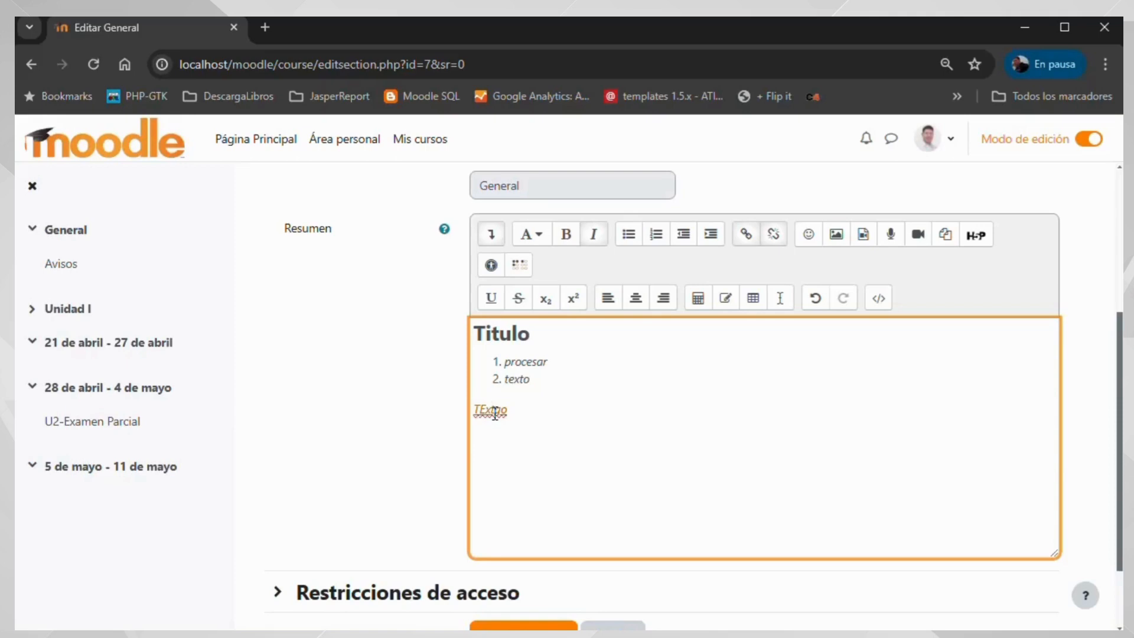
- Remove the hyperlink from the word "TExtgo" below the list
scroll(495, 413, "up", 3)
scroll(567, 426, "down", 5)
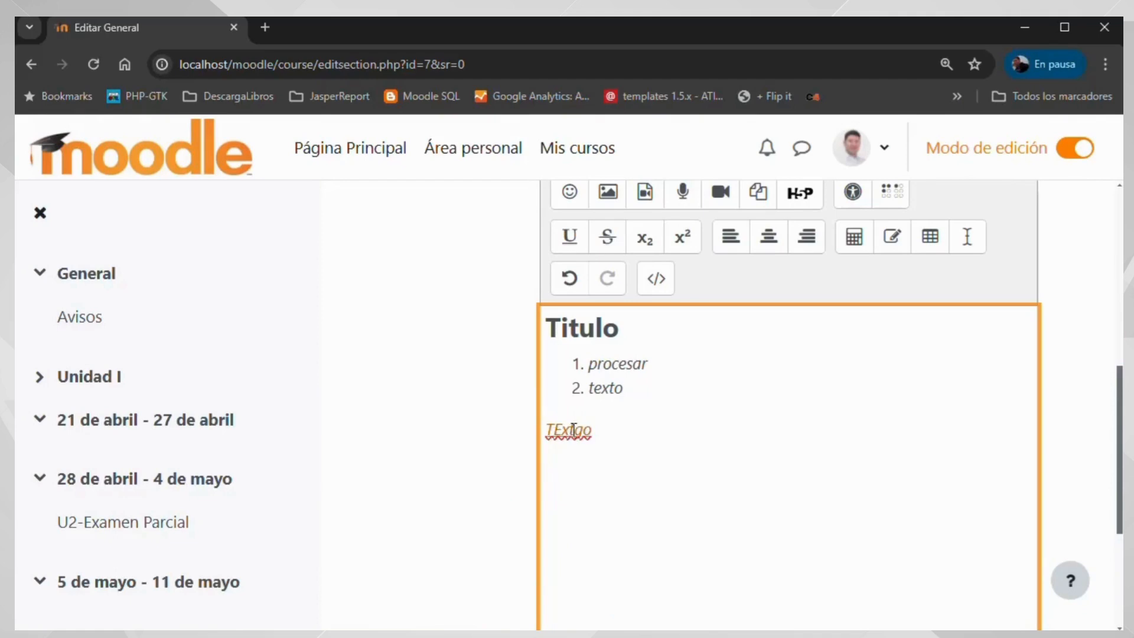
scroll(605, 462, "down", 2)
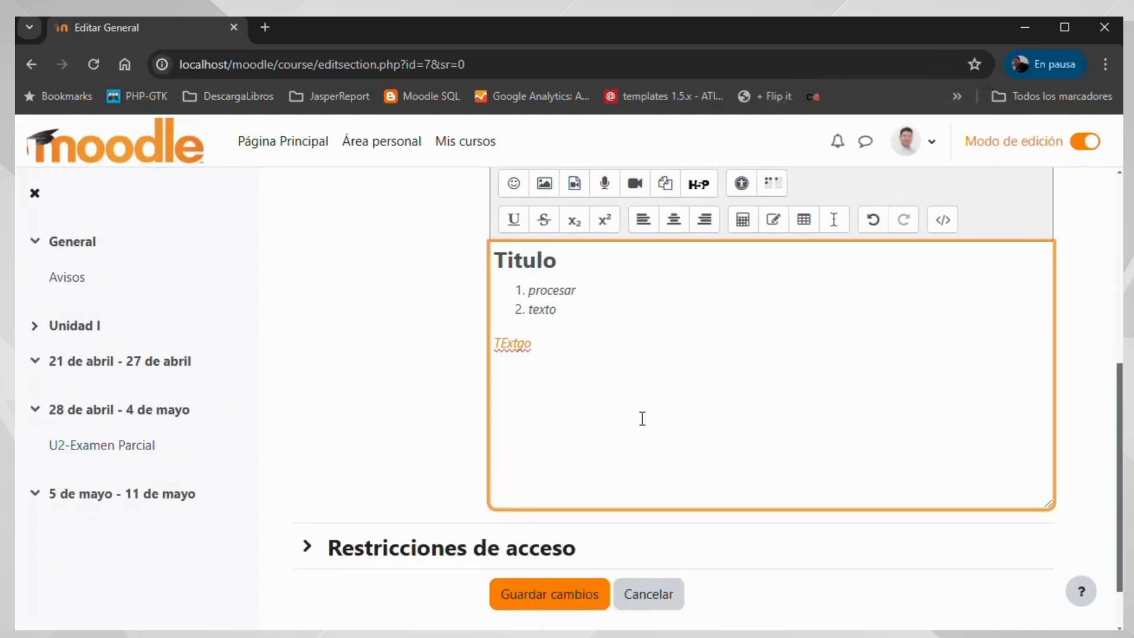
scroll(671, 388, "down", 1)
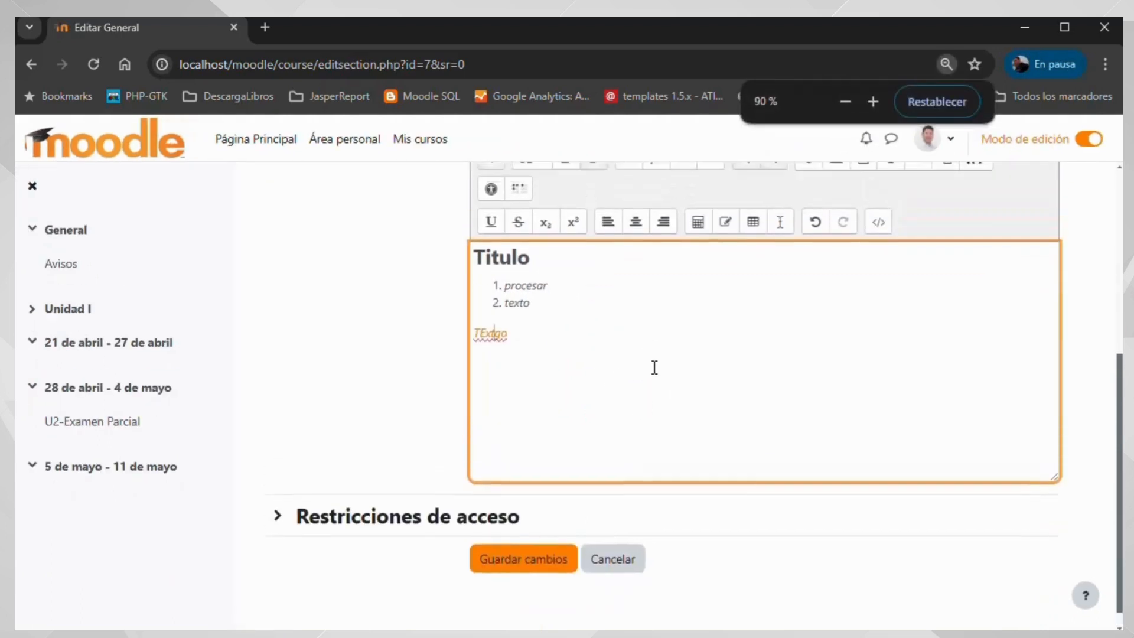
scroll(650, 413, "up", 1)
double_click(491, 486)
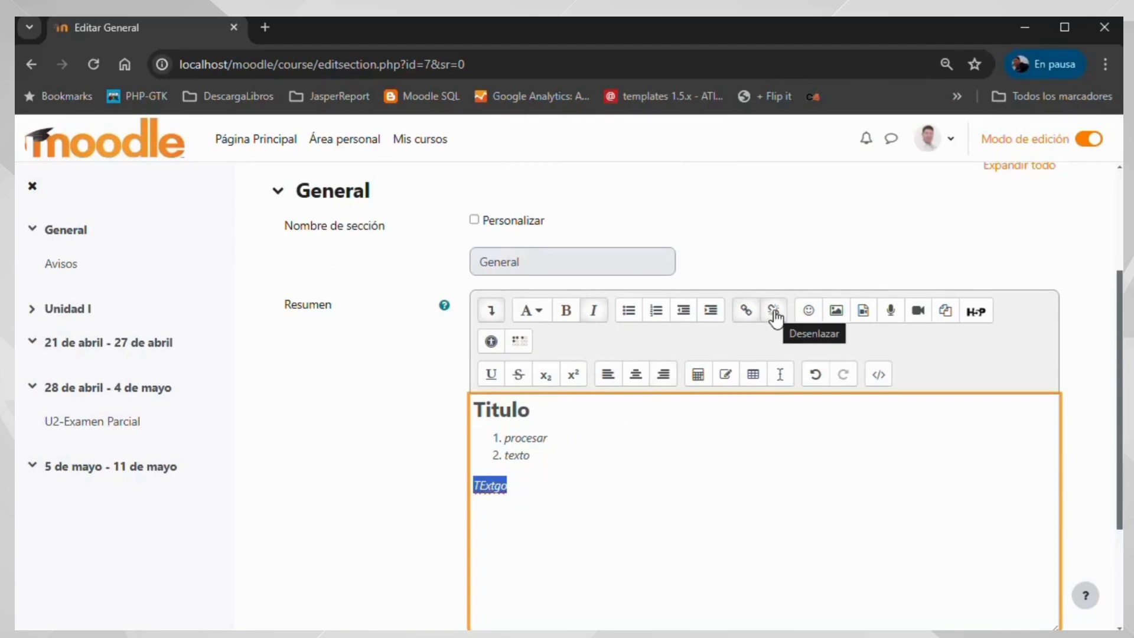
left_click(589, 514)
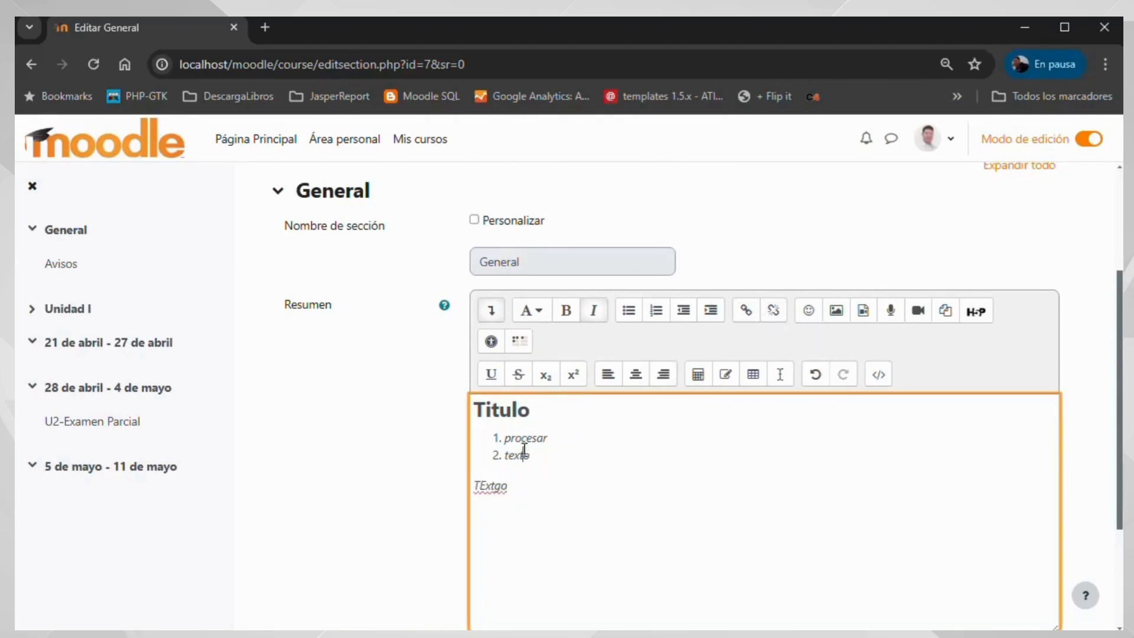
double_click(499, 484)
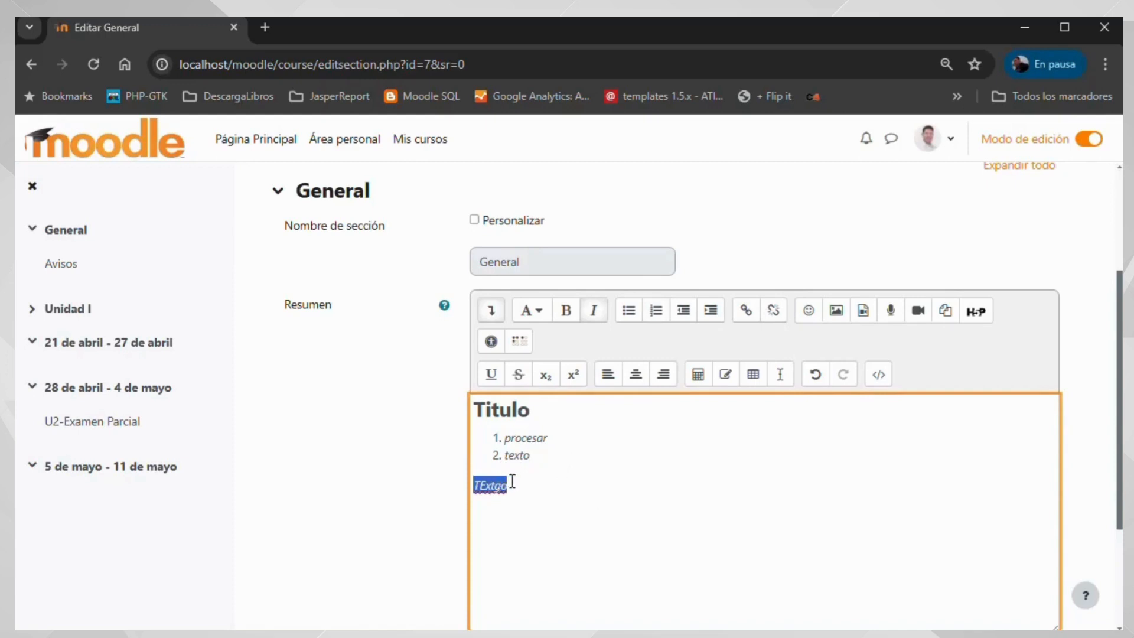
left_click(525, 483)
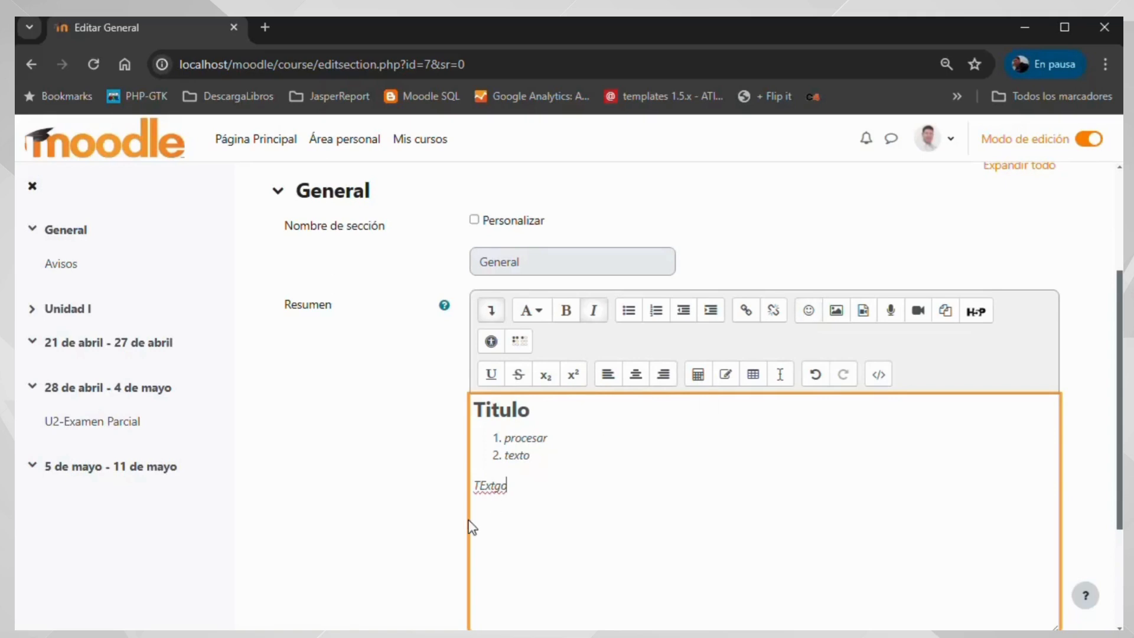
- Look through the smileys and emotions category of the emoji selector and close it without inserting anything
left_click(808, 313)
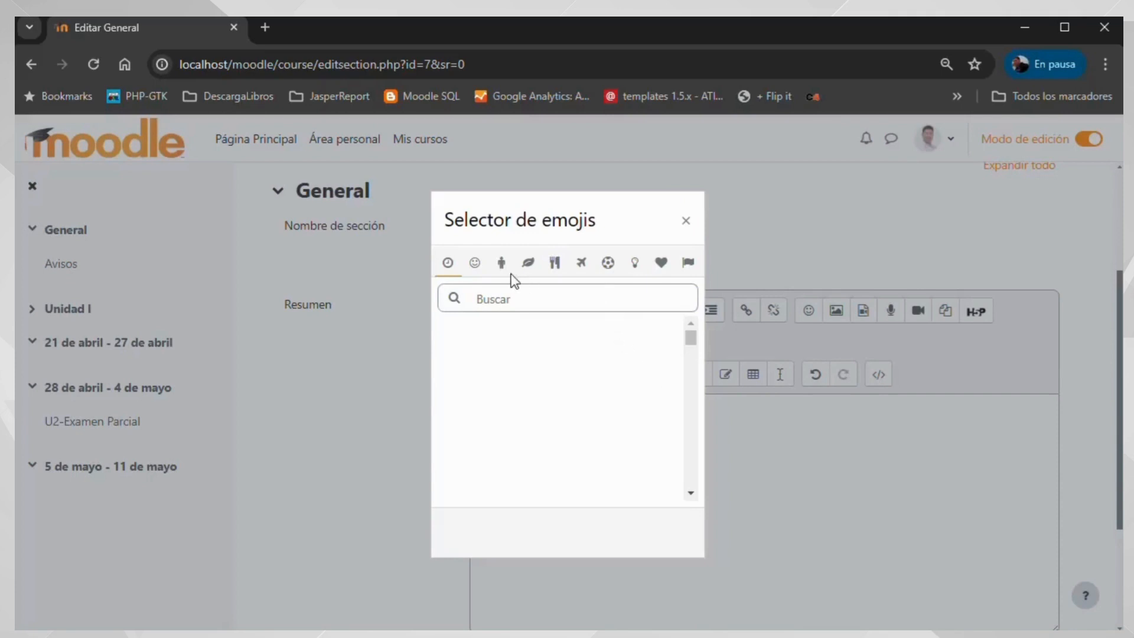
left_click(476, 263)
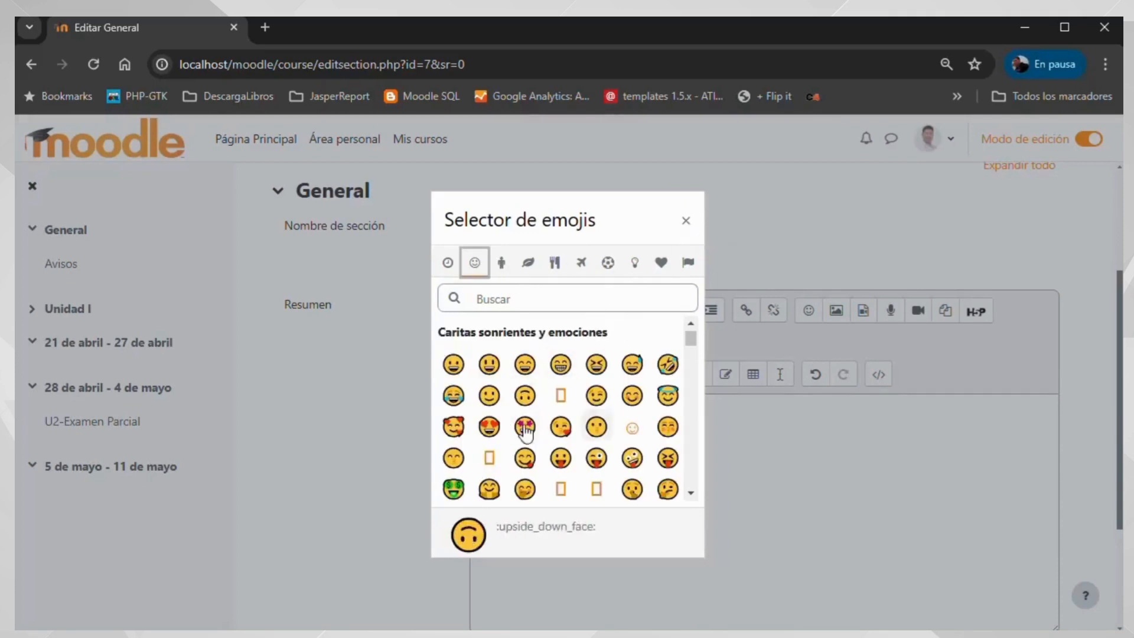
left_click(687, 223)
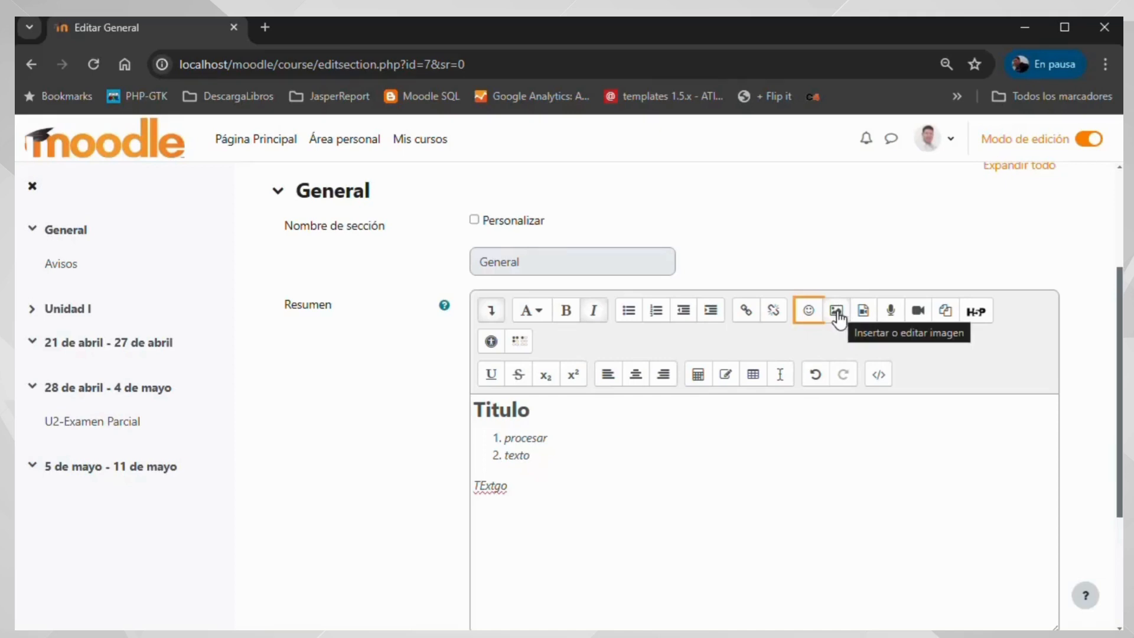
- Look through the image properties dialog's URL, description, size and alignment options and close it without inserting an image
left_click(599, 494)
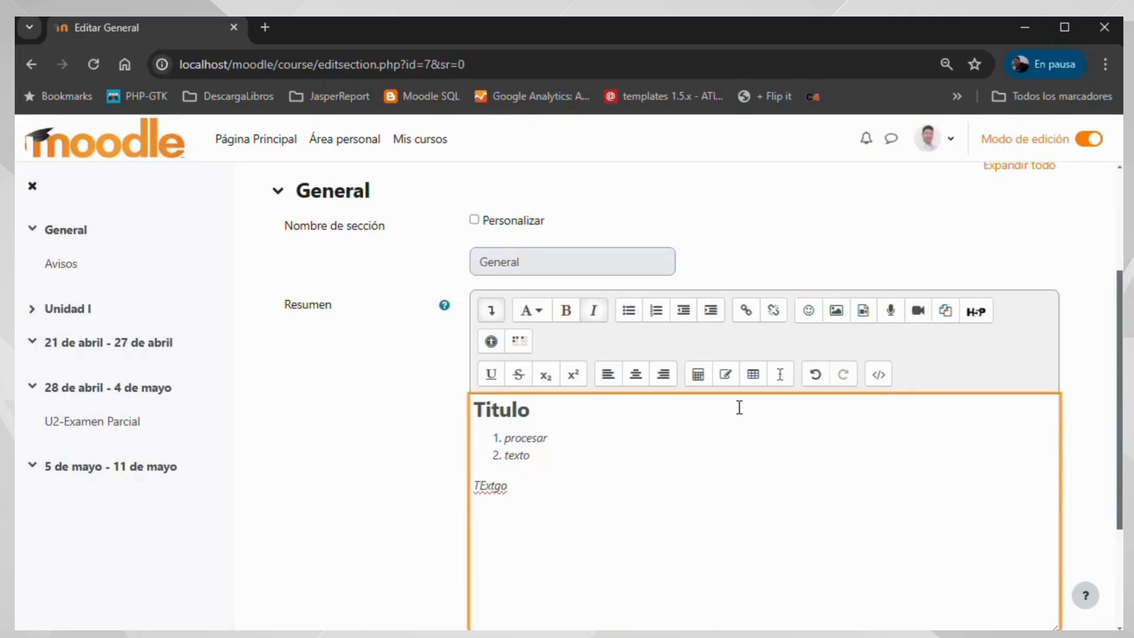
left_click(838, 313)
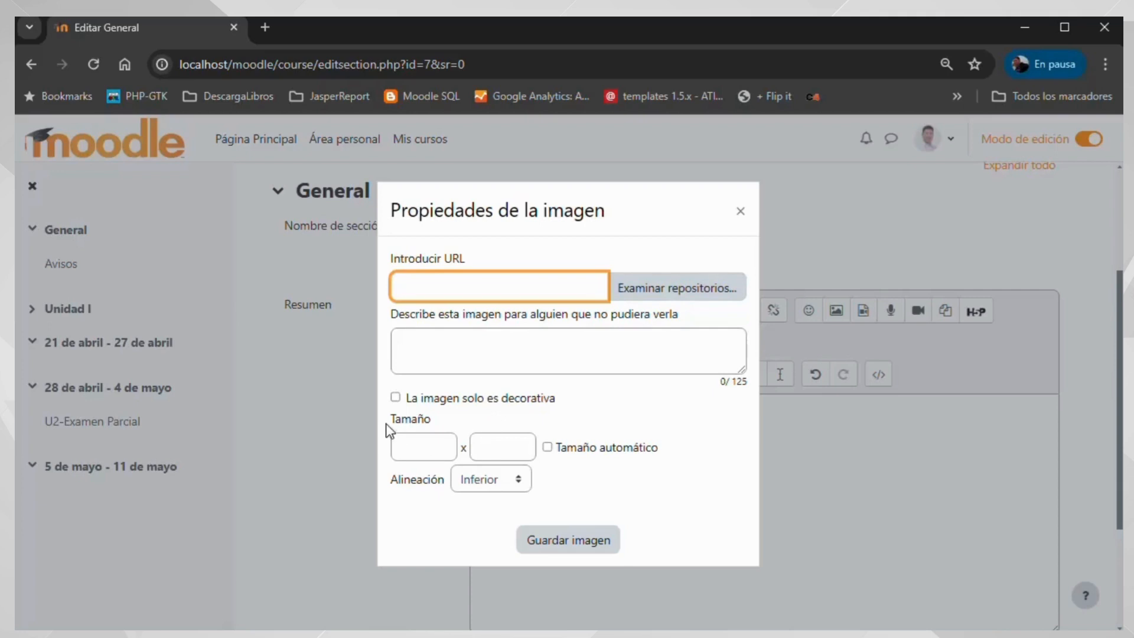
left_click(445, 355)
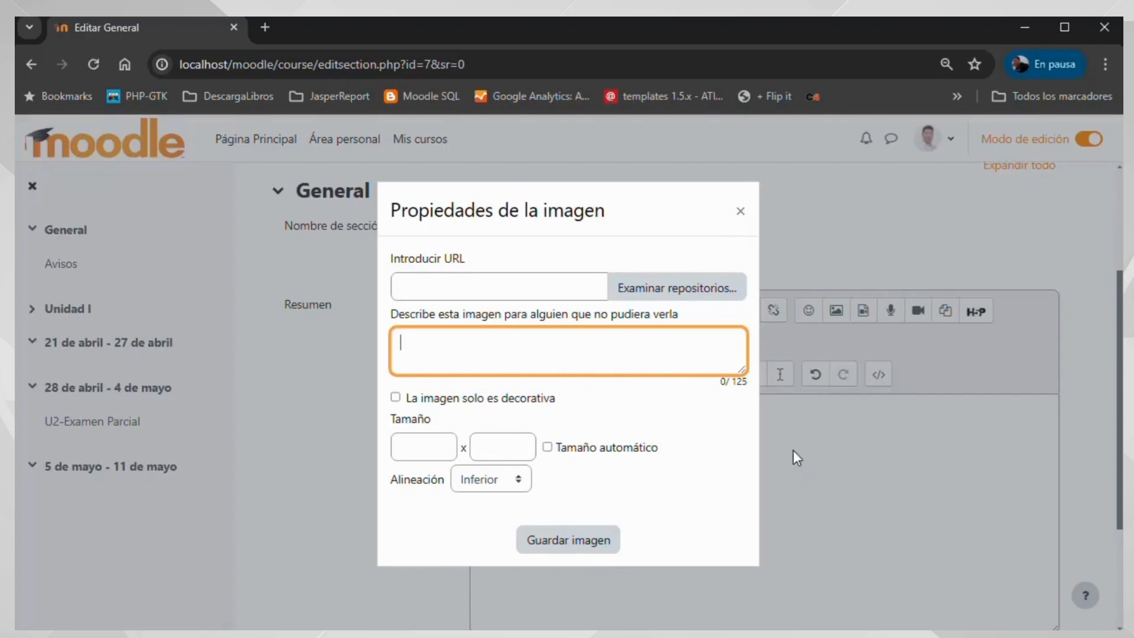
left_click(742, 216)
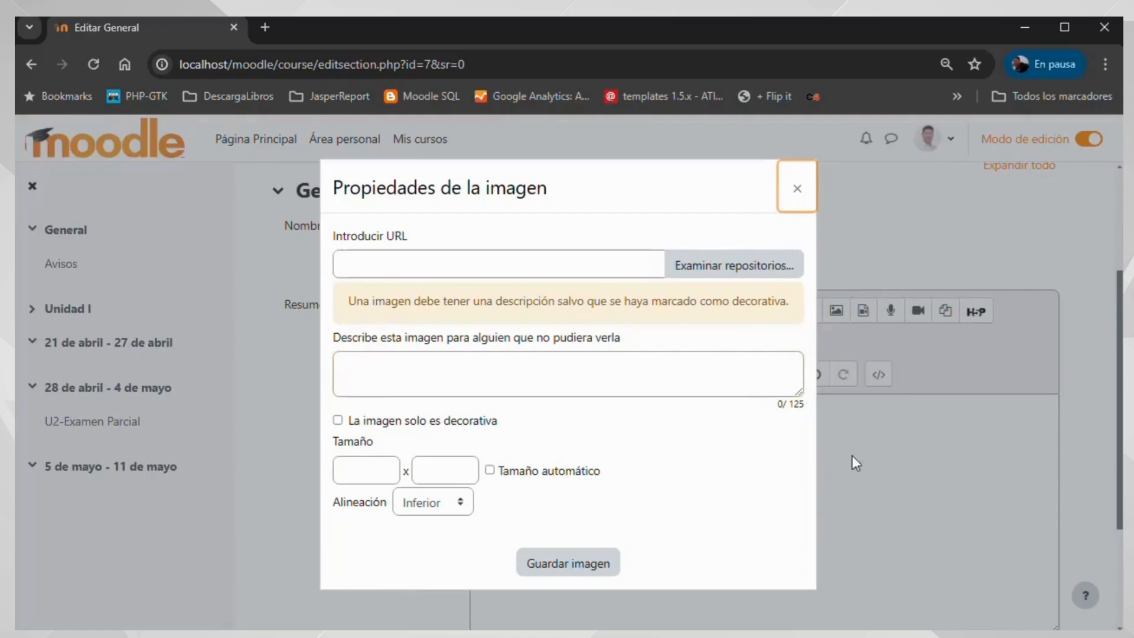
left_click(797, 189)
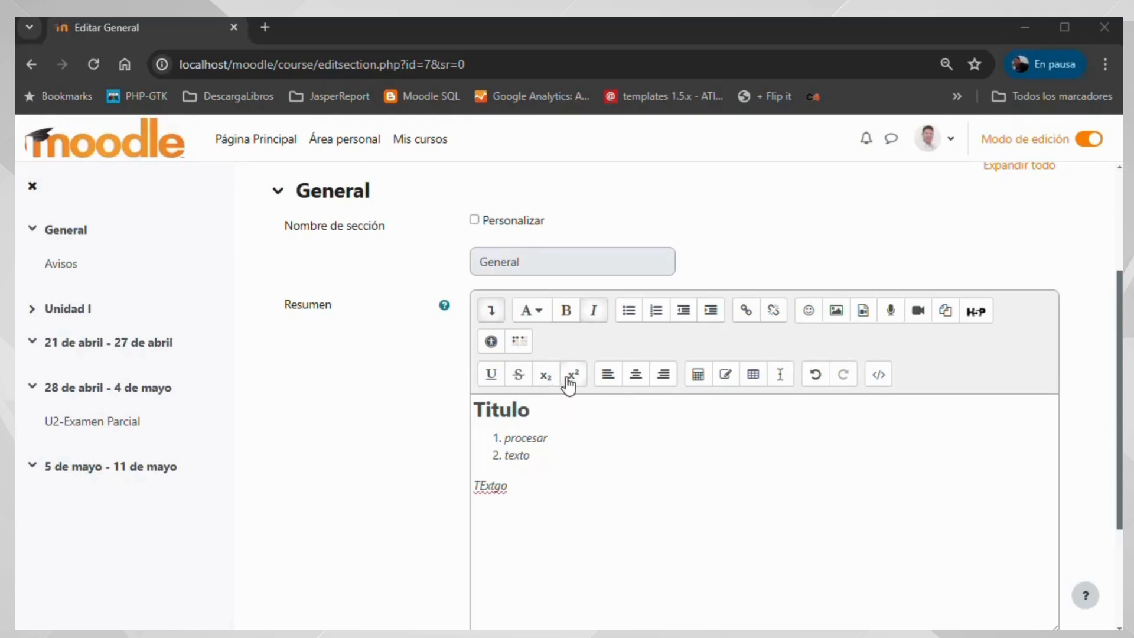
- Add "(Lob2" after "procesar" in the first list item, with the 2 formatted as subscript
left_click(616, 428)
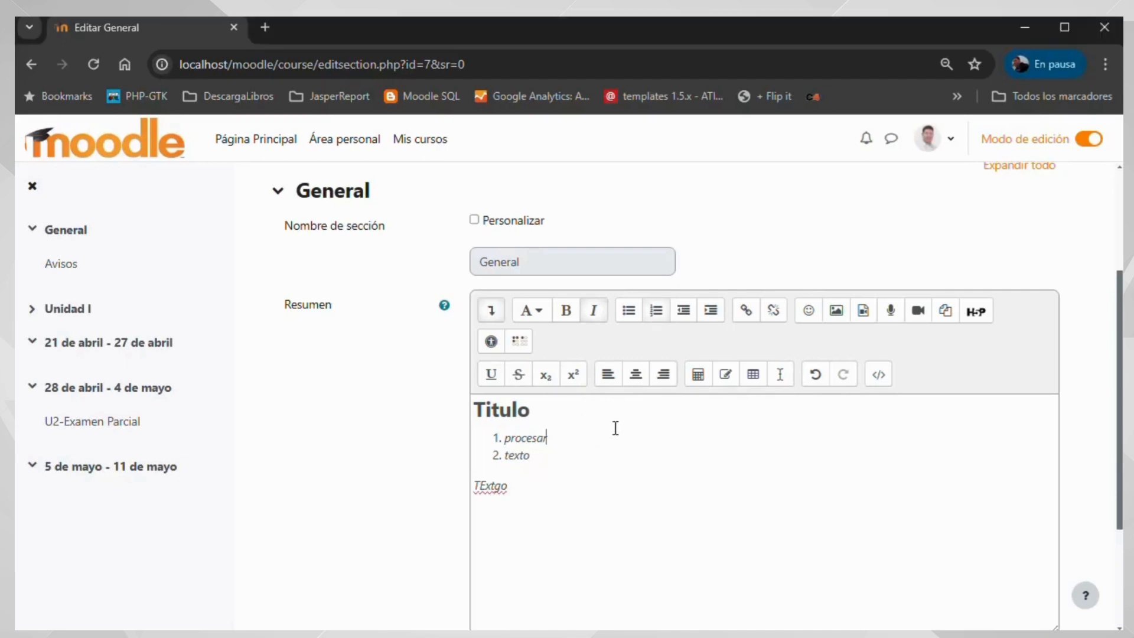
type("y")
key("BackSpace")
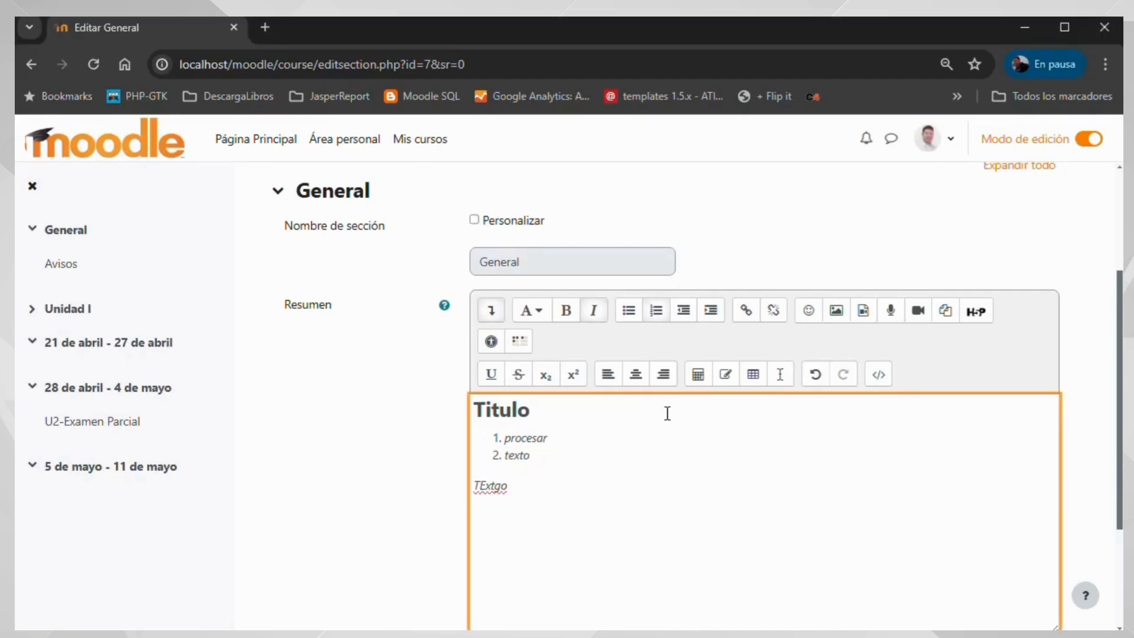
type("Lob")
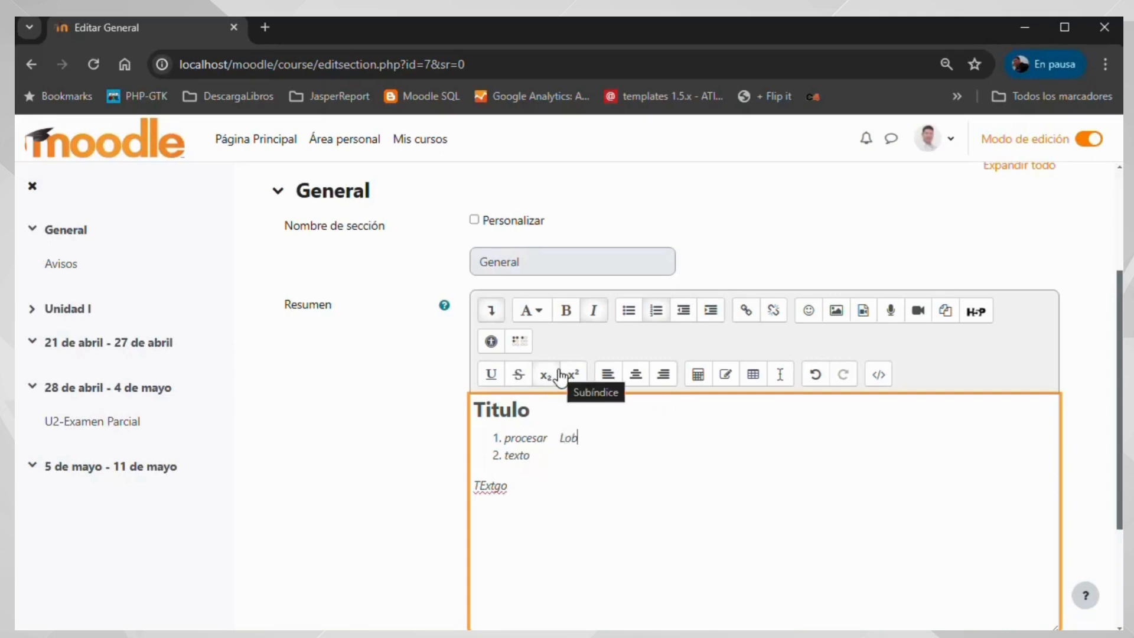
type("2")
key("shift+Left")
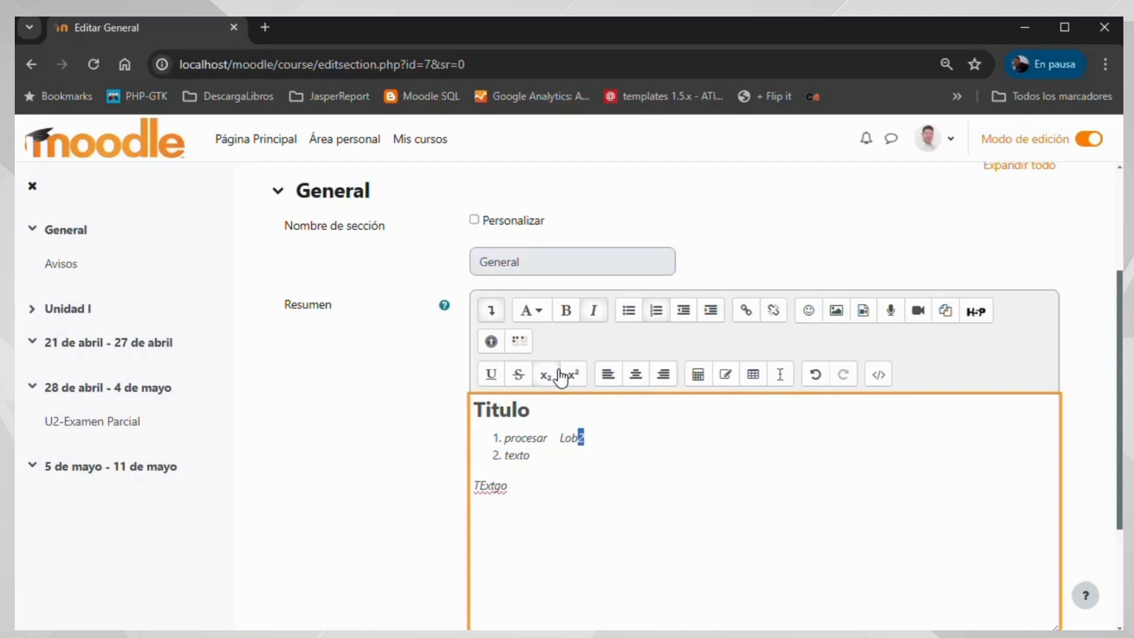
left_click(545, 375)
left_click(561, 437)
type("(")
key("End")
key("Up")
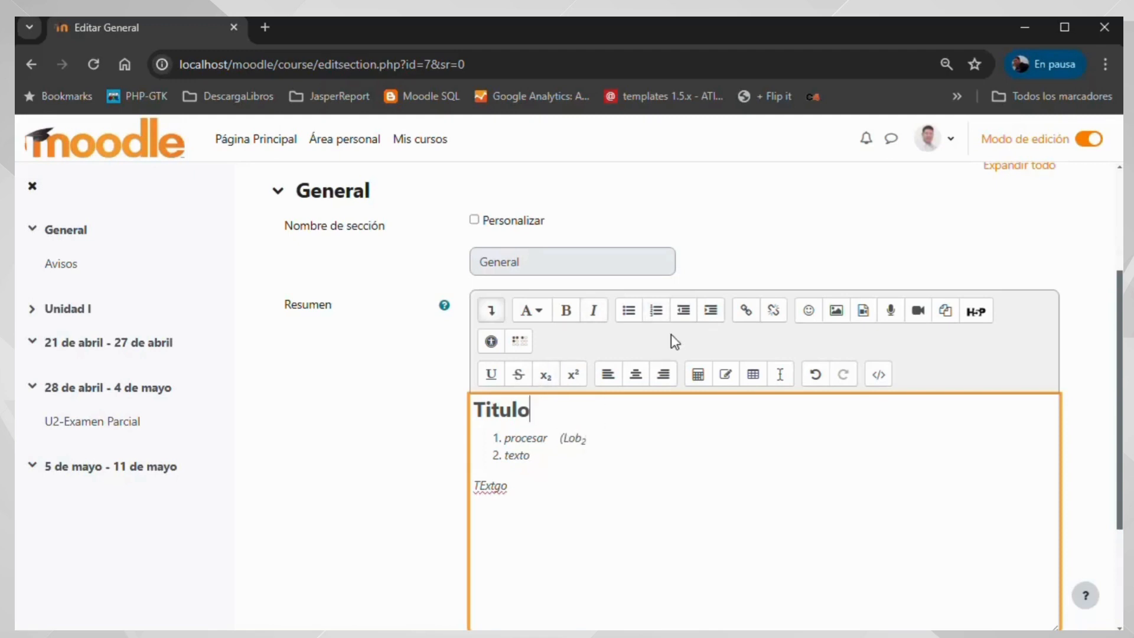
- Close the parenthesis after the subscript in the first list item and add a 2 formatted as superscript
key("Down")
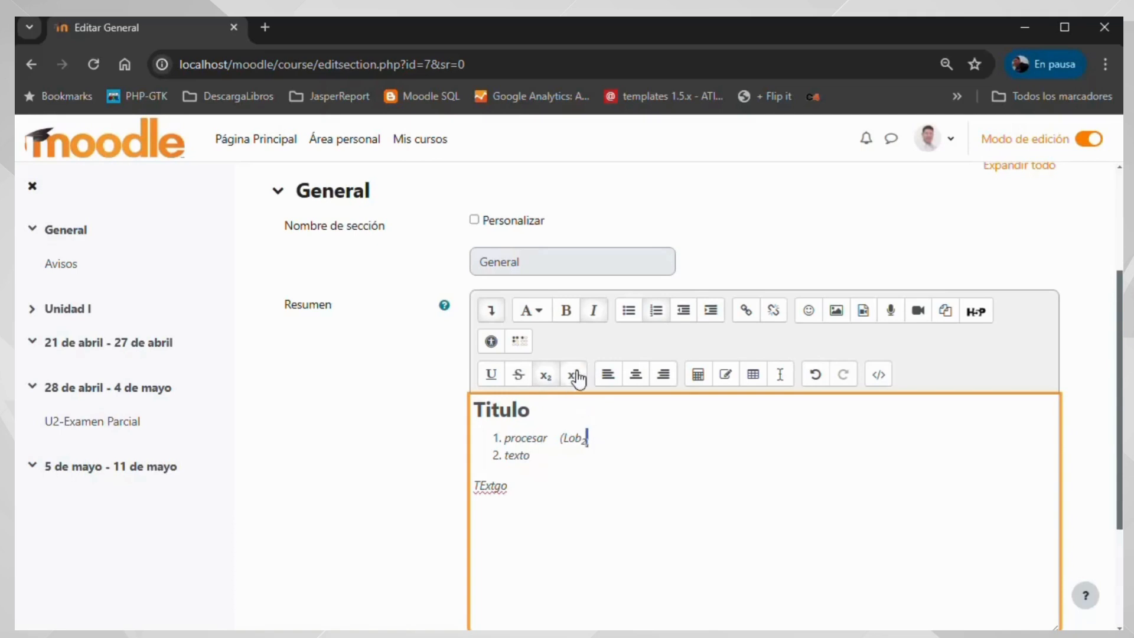
type(") 2")
key("shift+Left")
left_click(576, 374)
left_click(590, 446)
- Look through the equation editor's operators, arrows, Greek symbols and advanced elements and close it without inserting anything
left_click(700, 378)
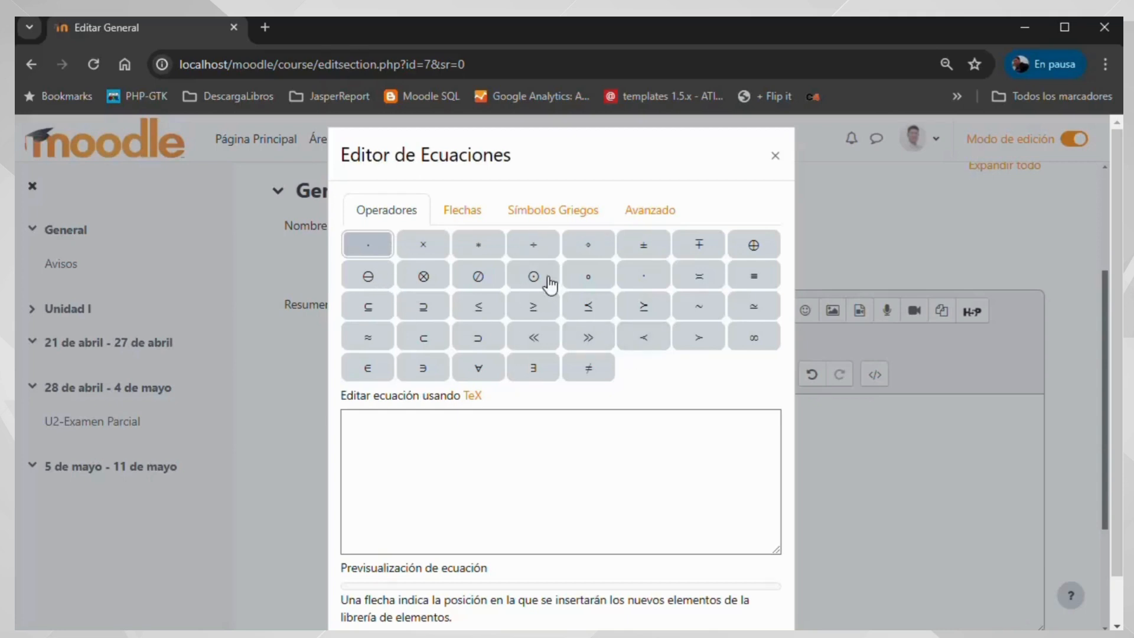
left_click(461, 220)
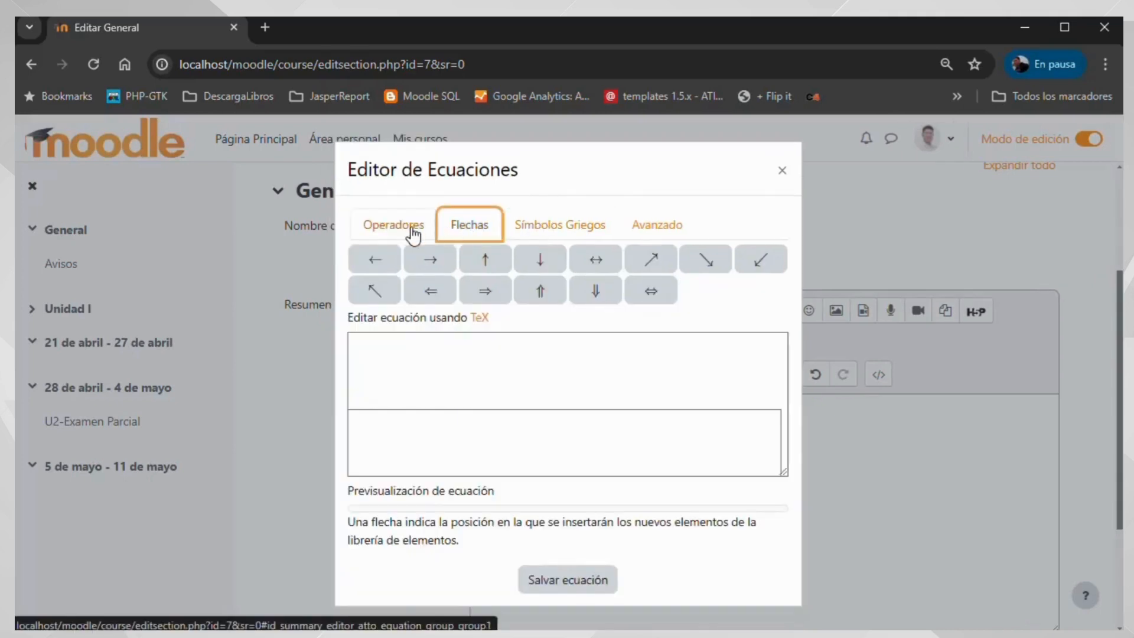
left_click(555, 231)
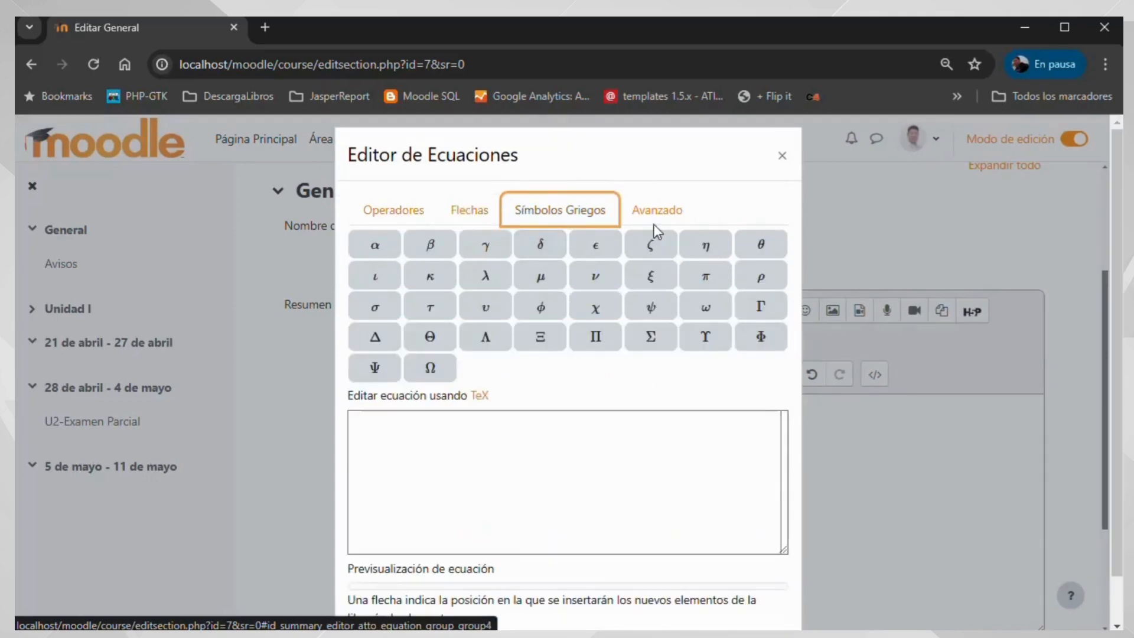
left_click(654, 214)
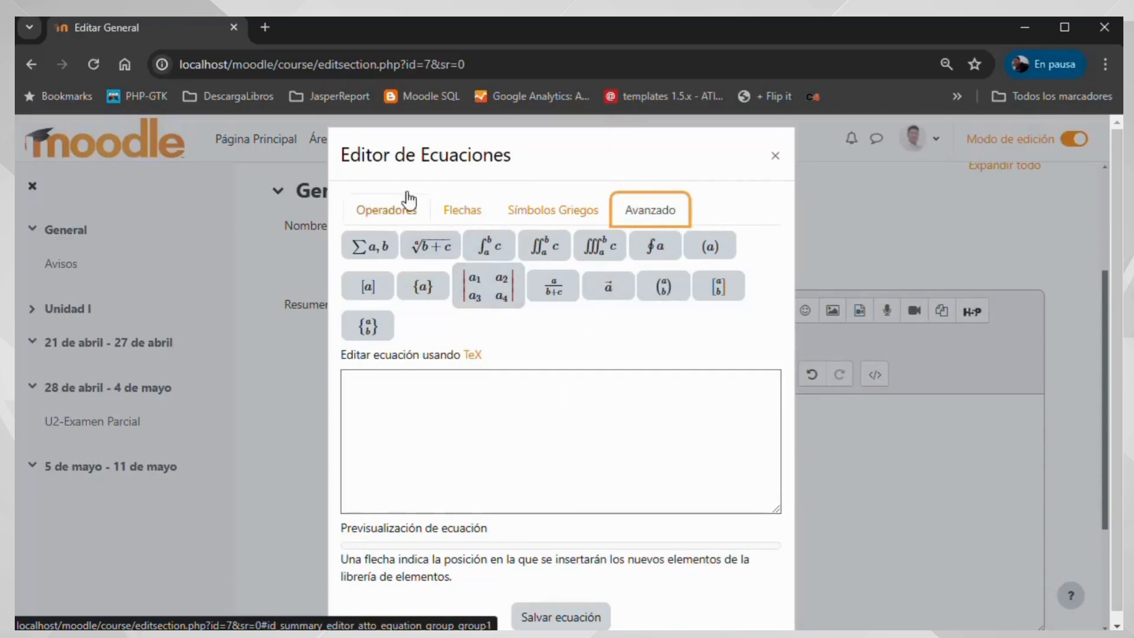
left_click(776, 155)
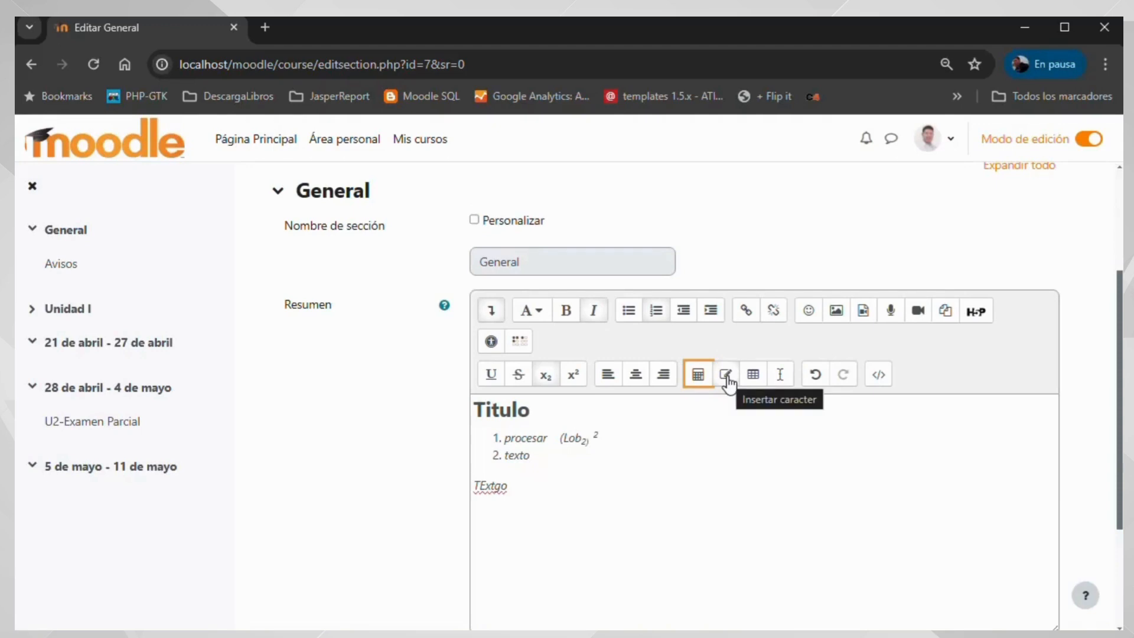
- Look through the special characters available for insertion and close the selection without inserting any
left_click(651, 426)
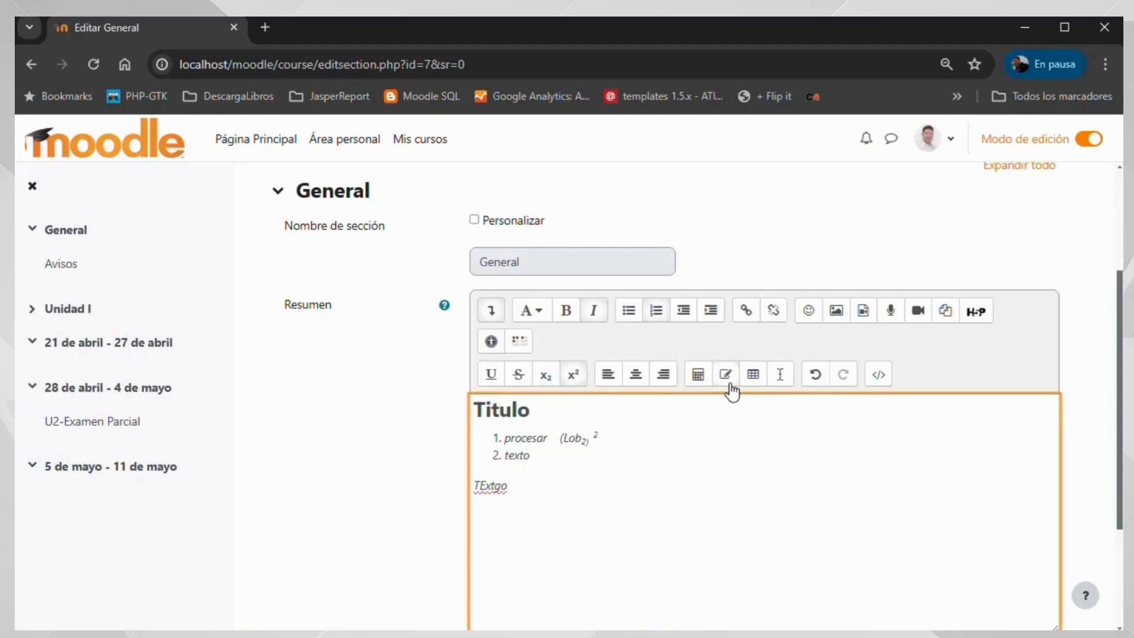
left_click(589, 456)
left_click(726, 379)
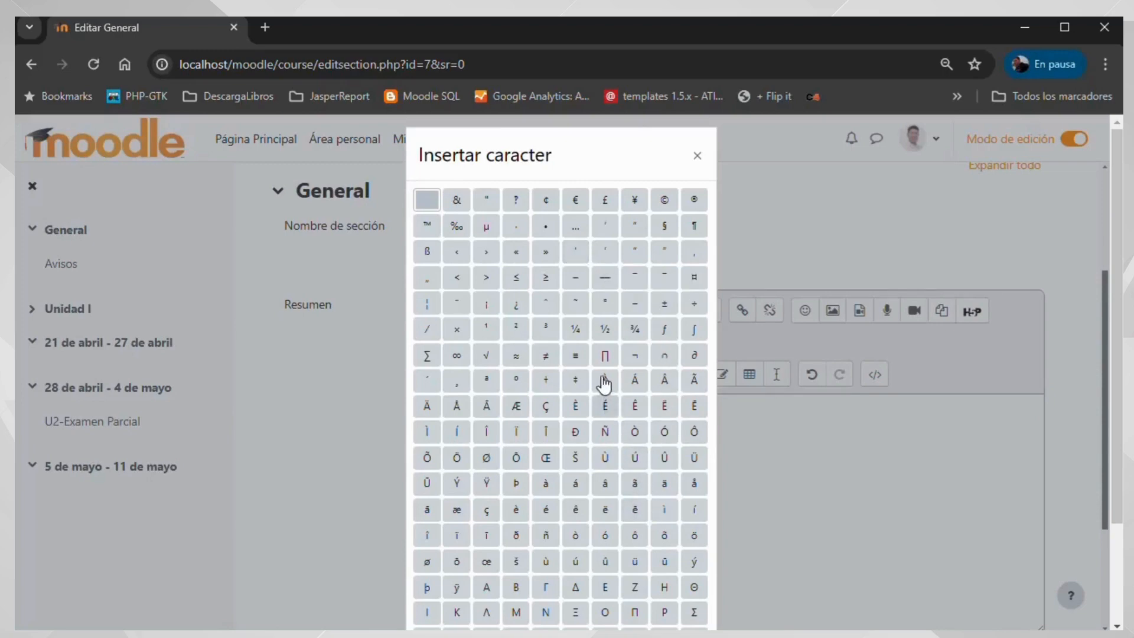
scroll(572, 441, "down", 2)
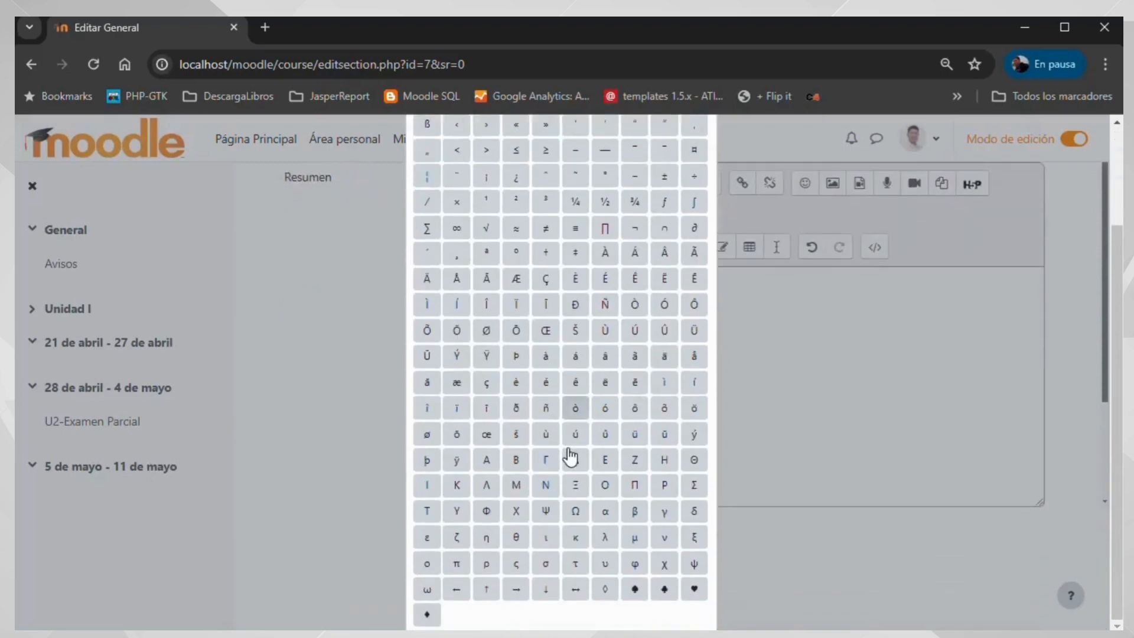
scroll(570, 454, "up", 2)
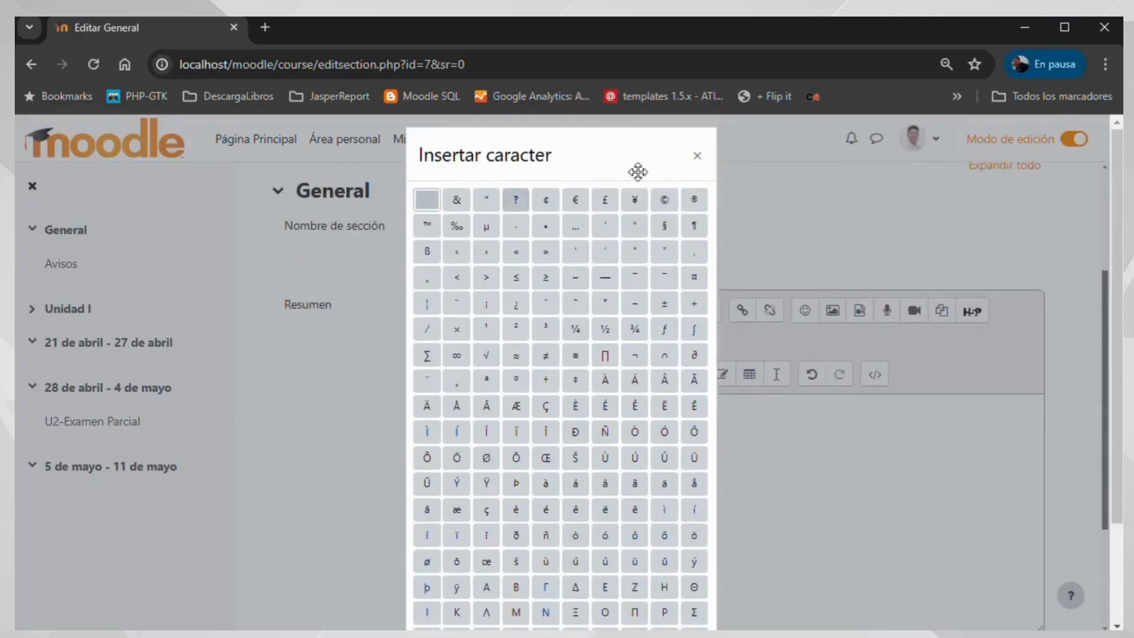
left_click(696, 156)
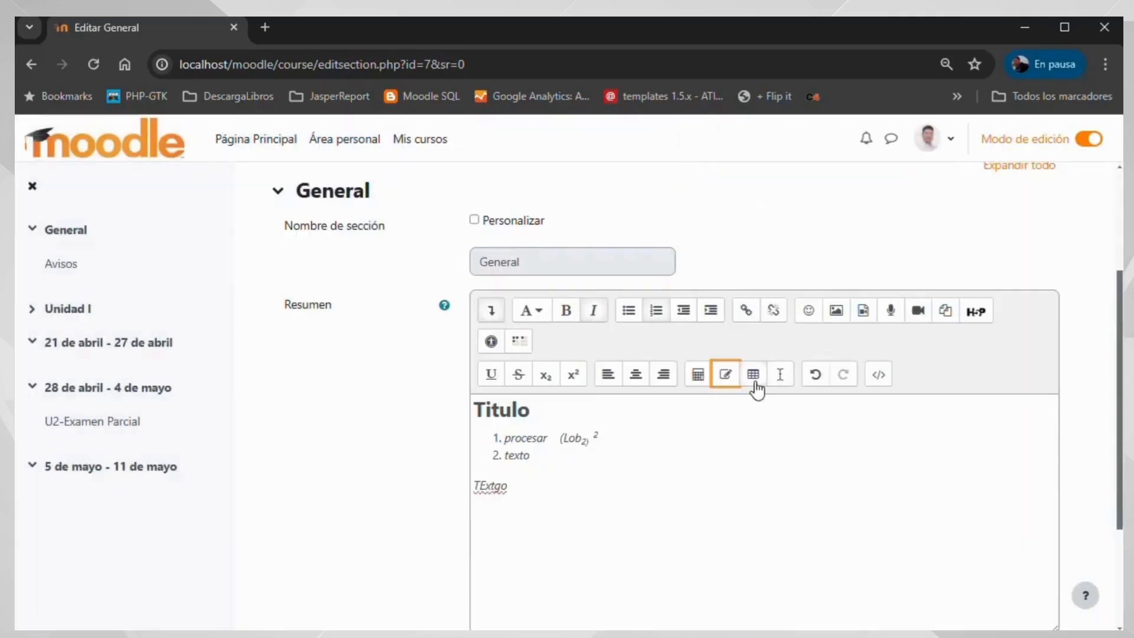
- Insert a table with 3 rows and 3 columns below "TExtgo", captioned "Lista" with caption position Arriba and headers defined on Columnas
left_click(625, 479)
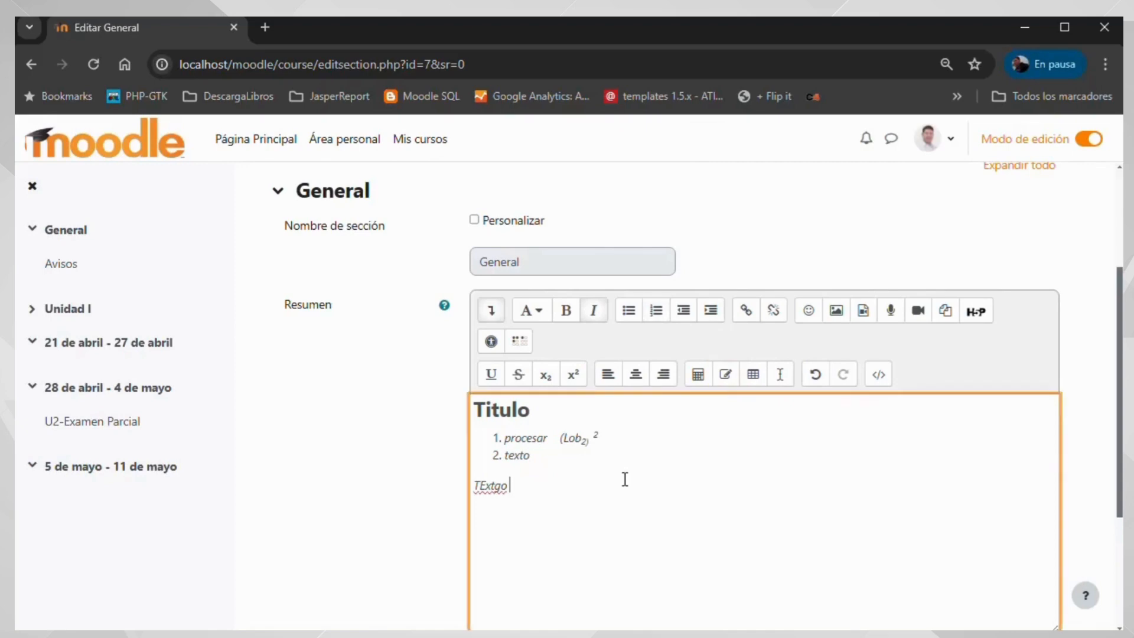
left_click(752, 377)
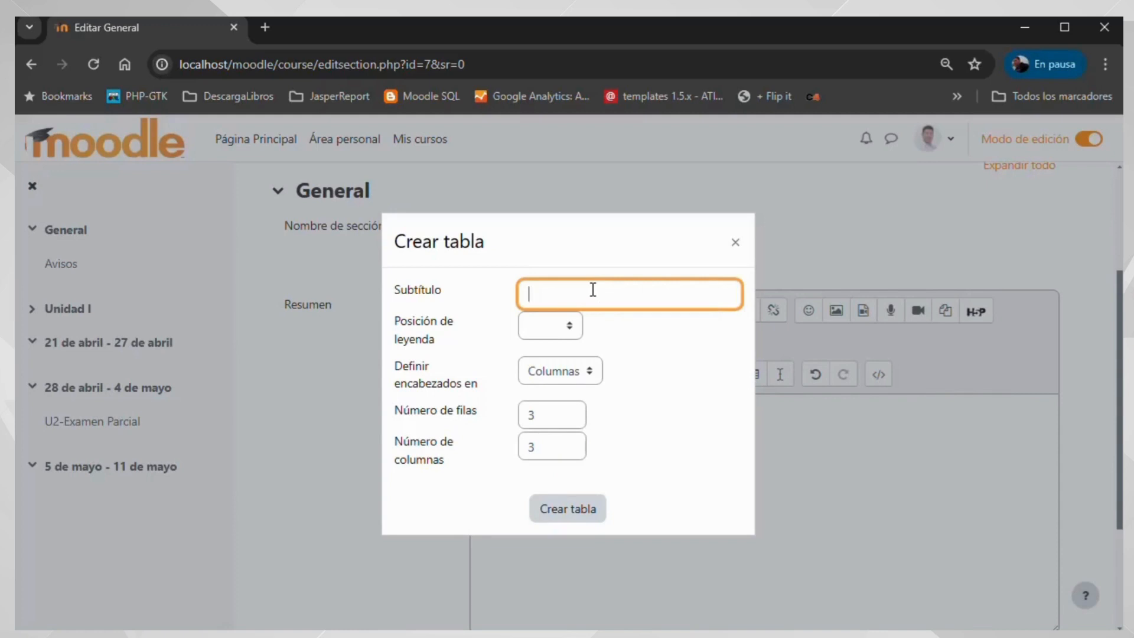
type("Lista")
key("Tab")
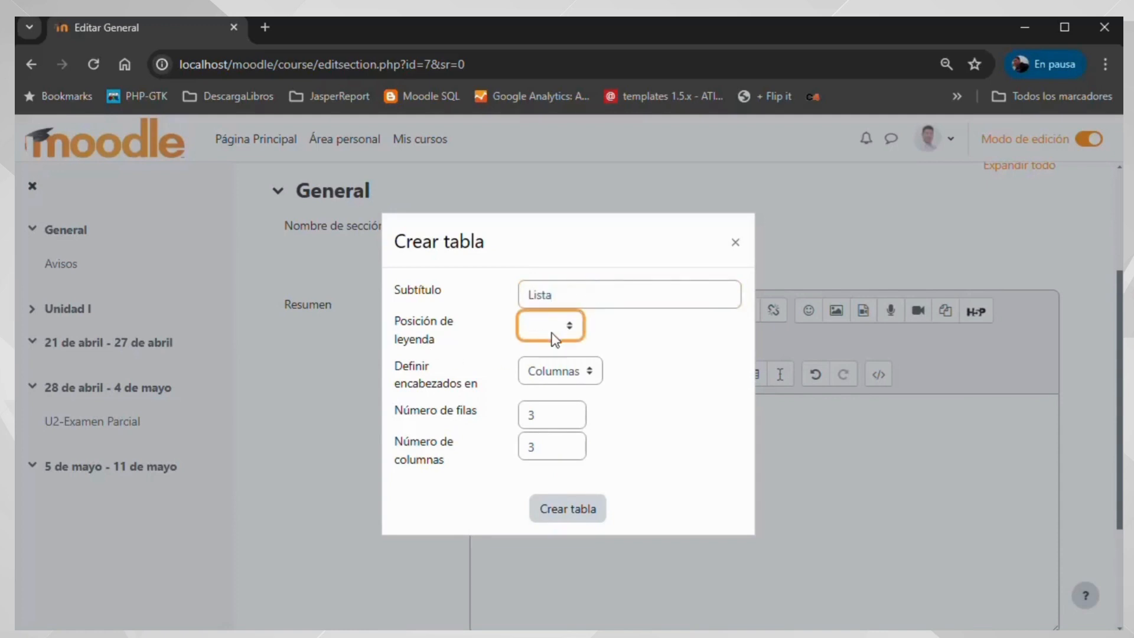
left_click(569, 332)
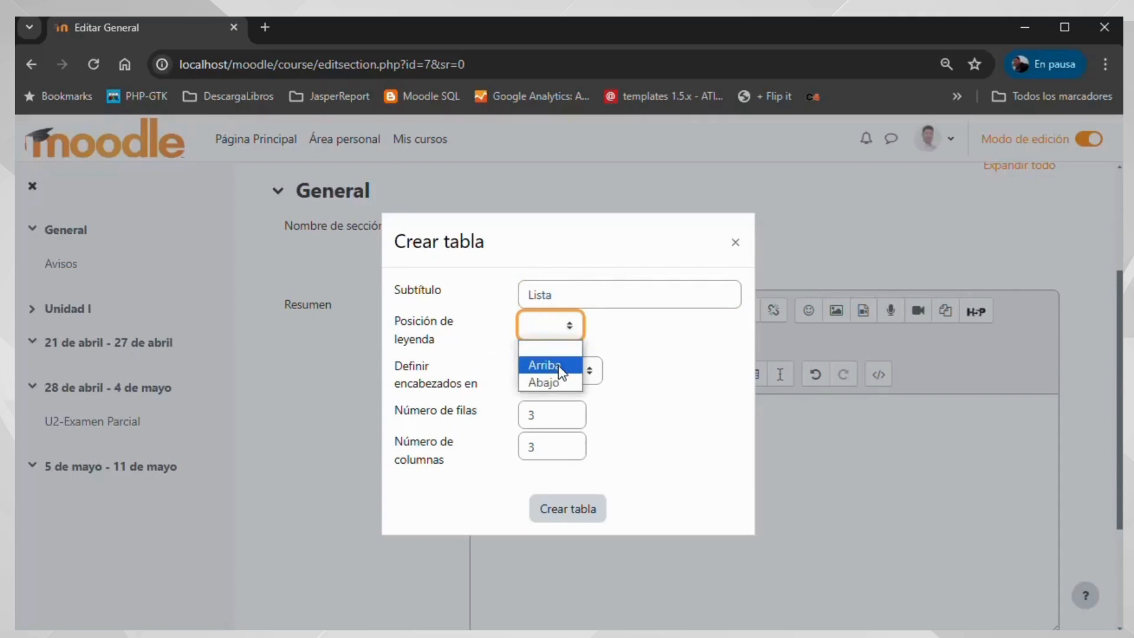
left_click(555, 366)
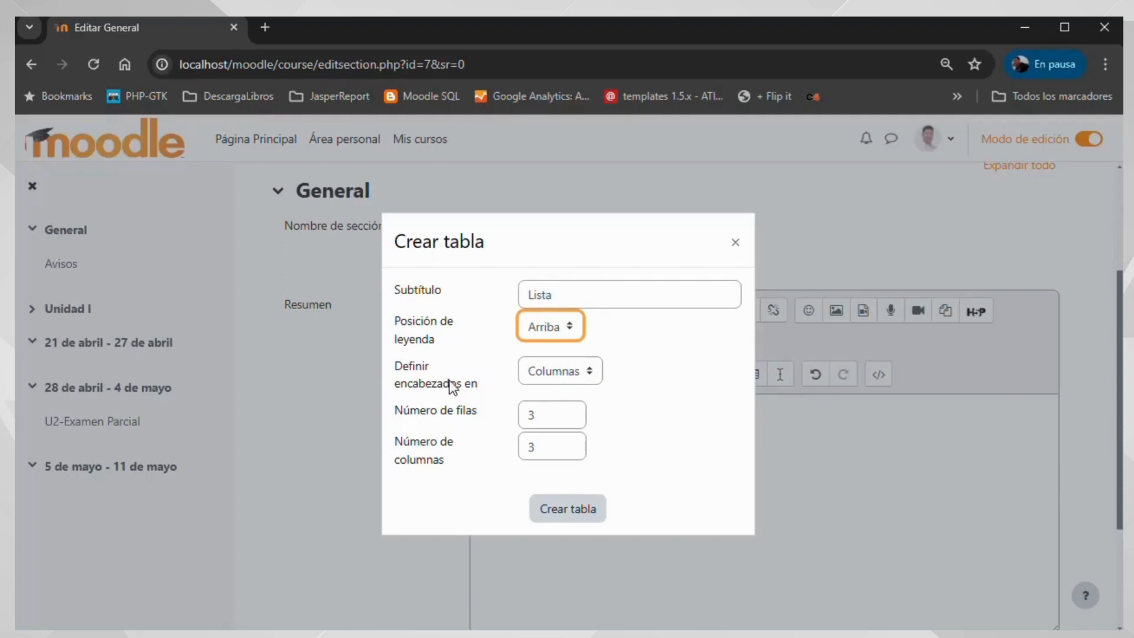
left_click(595, 372)
left_click(594, 373)
left_click(594, 374)
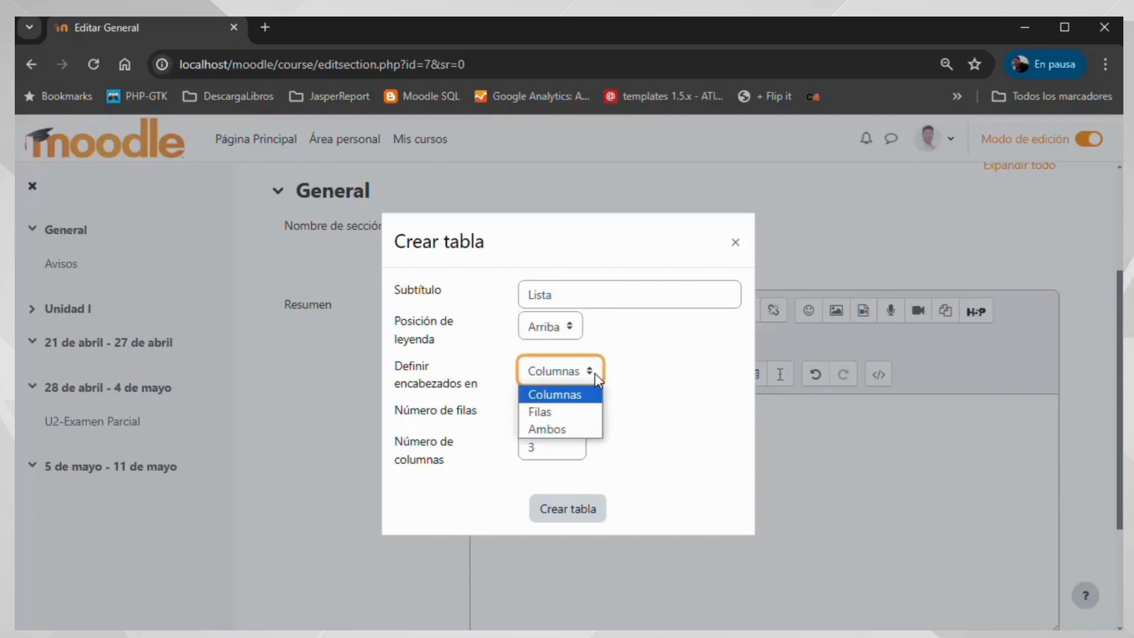
left_click(594, 374)
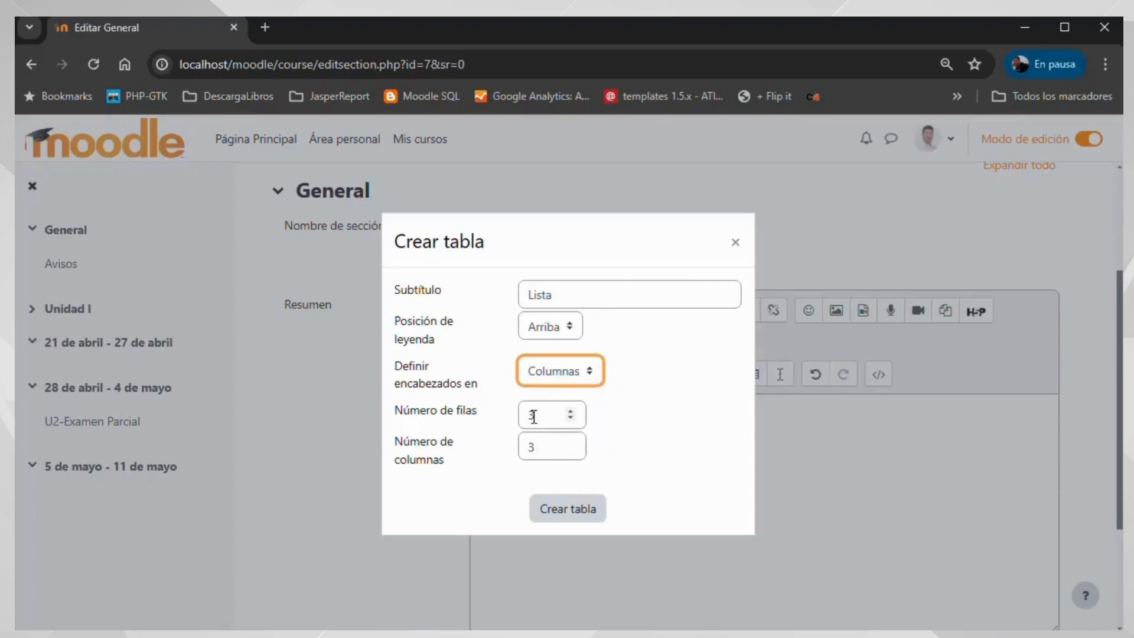
left_click(561, 525)
scroll(591, 496, "down", 2)
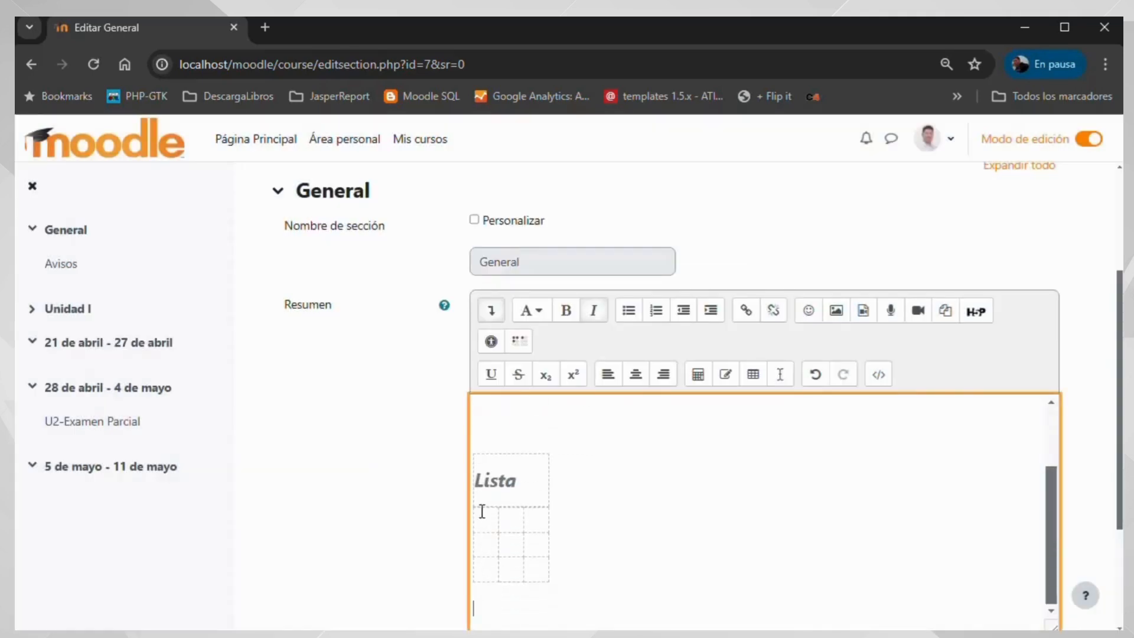
- Examine the caption and cells of the "Lista" table within the summary
left_click(516, 481)
left_click(484, 520)
scroll(650, 466, "down", 3)
scroll(671, 405, "up", 2)
scroll(782, 352, "down", 2)
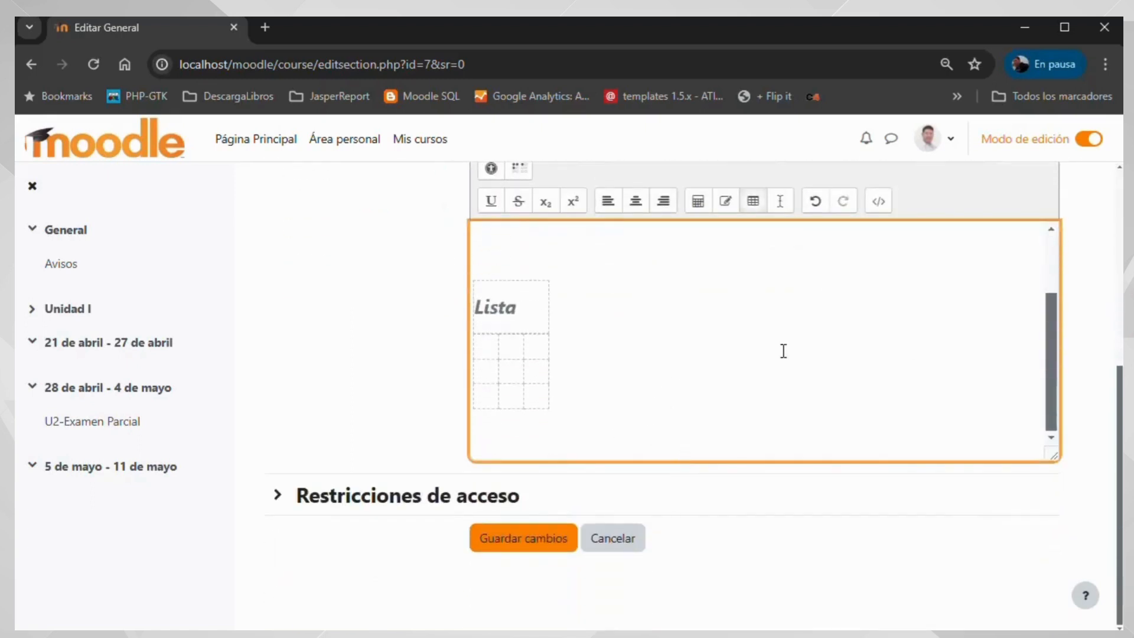
scroll(1121, 407, "up", 2)
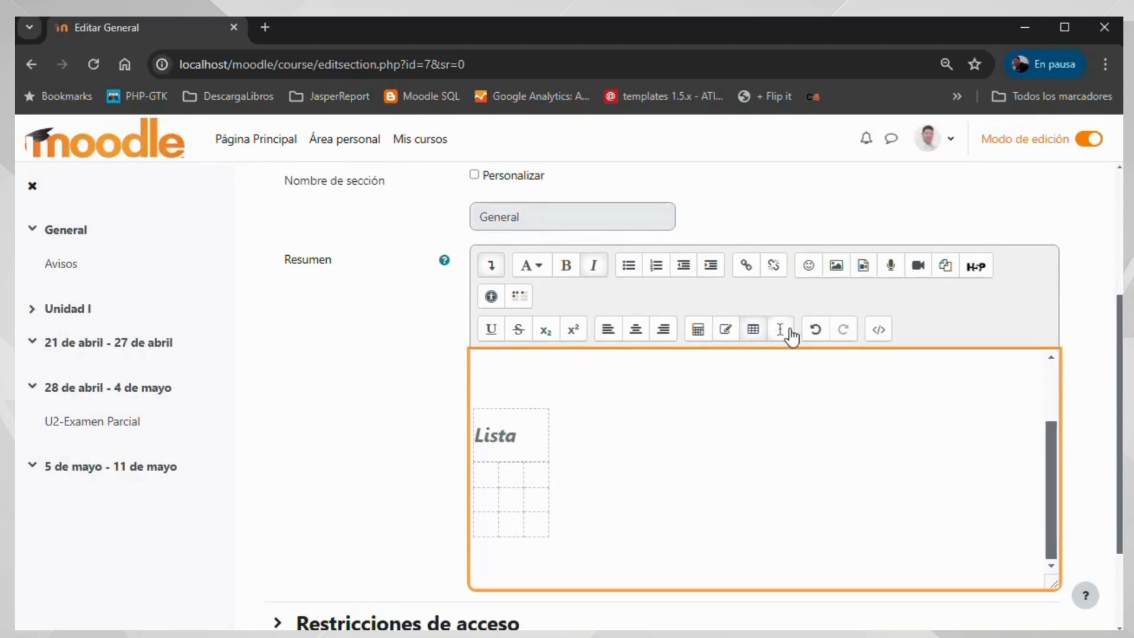
scroll(754, 398, "up", 2)
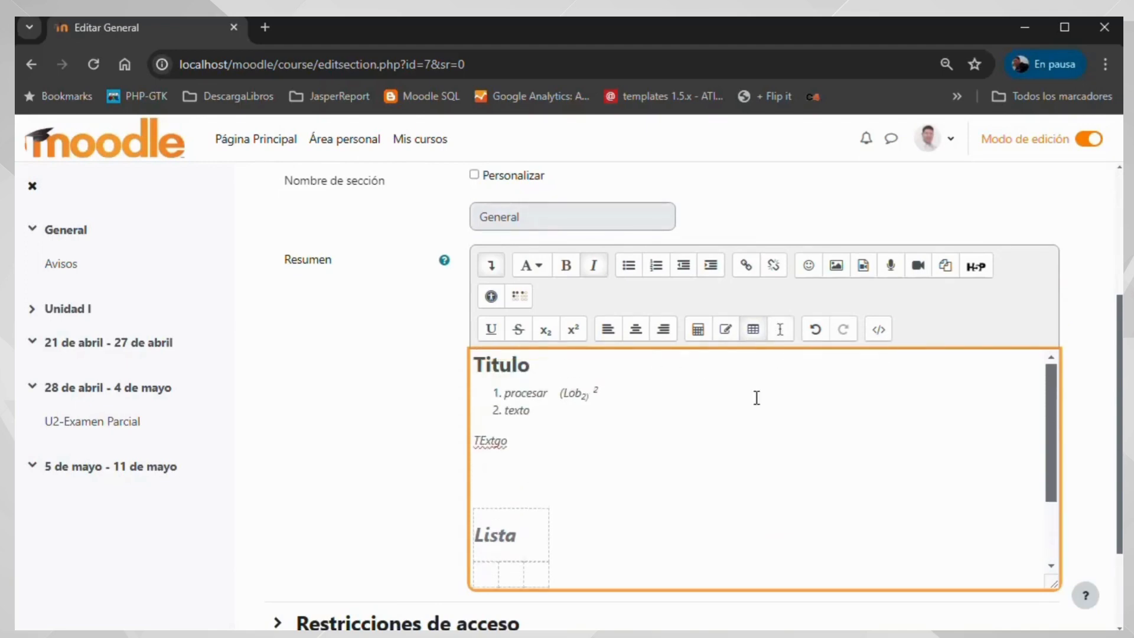
- Show the HTML source code of the General section's summary
left_click(597, 477)
scroll(596, 478, "up", 3)
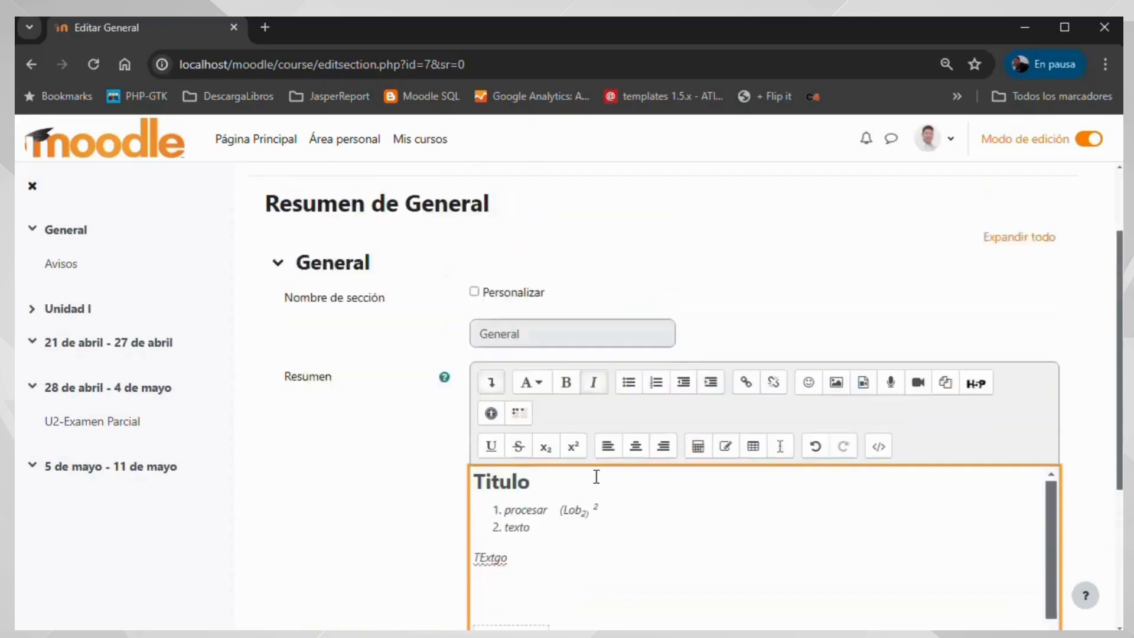
scroll(750, 532, "down", 3)
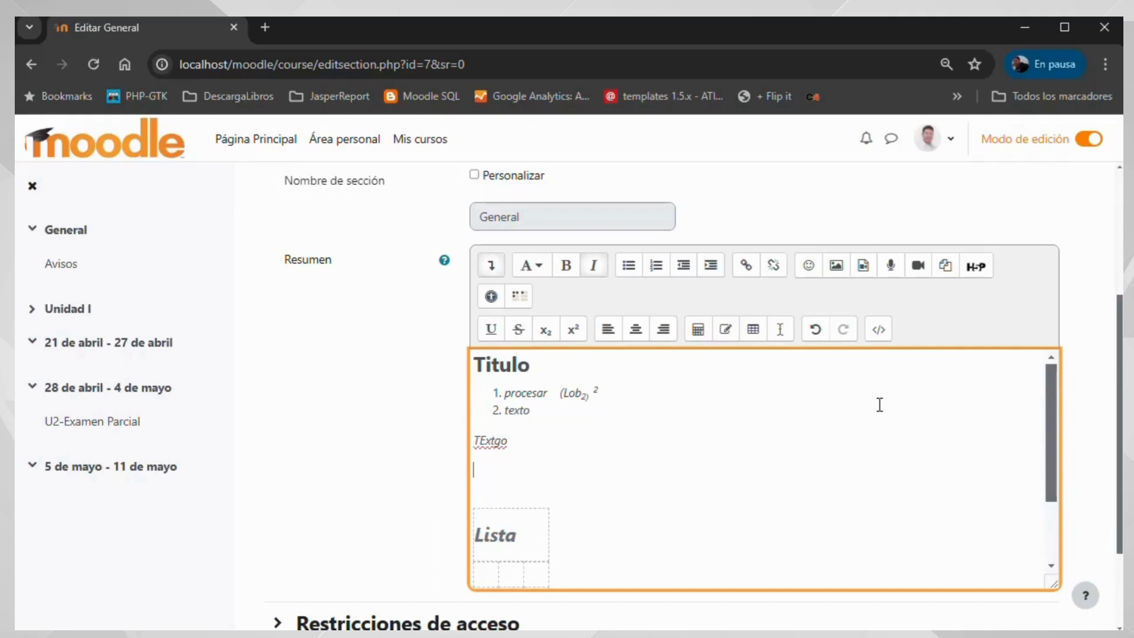
left_click(879, 335)
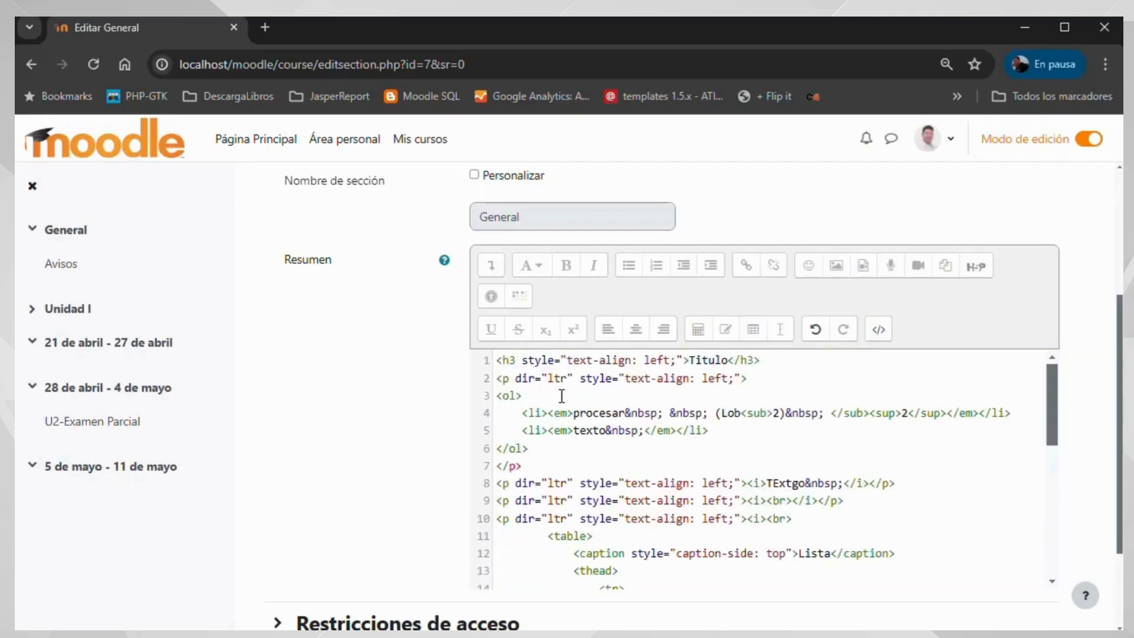
- Examine the summary's HTML source code, from the "Titulo" heading and numbered list through the "Lista" table markup
scroll(555, 417, "down", 8)
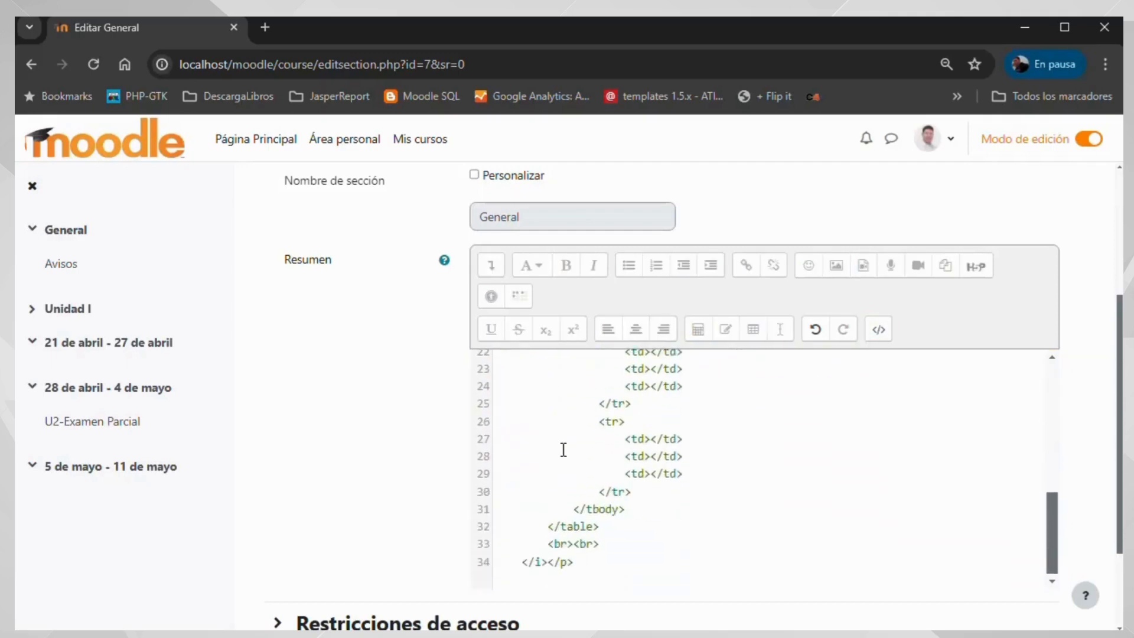
scroll(630, 392, "up", 7)
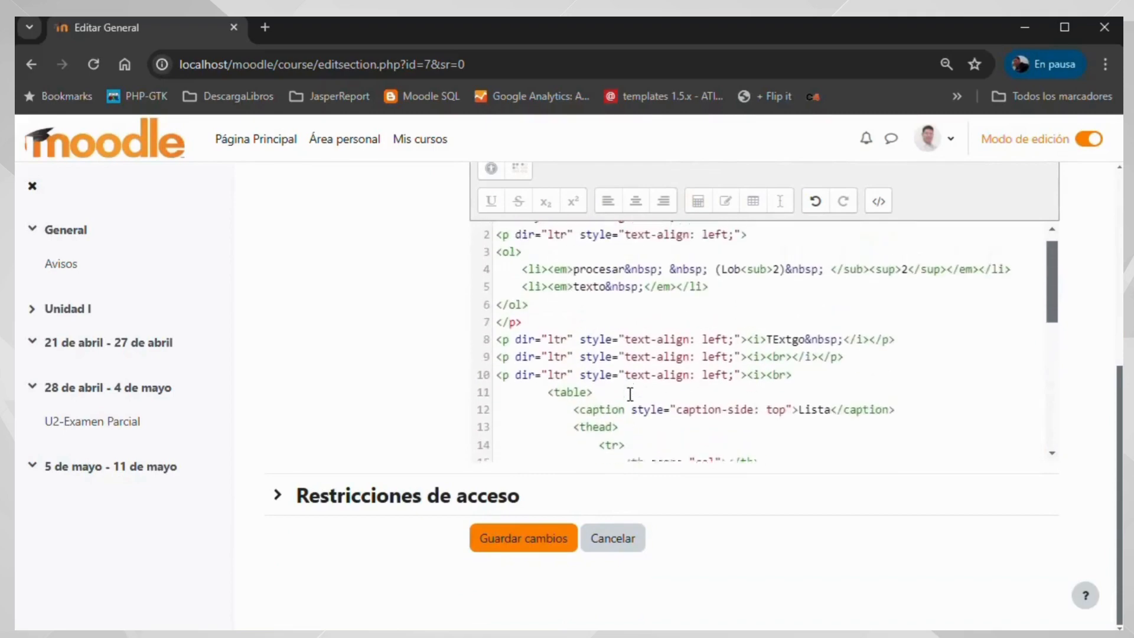
scroll(683, 332, "up", 5)
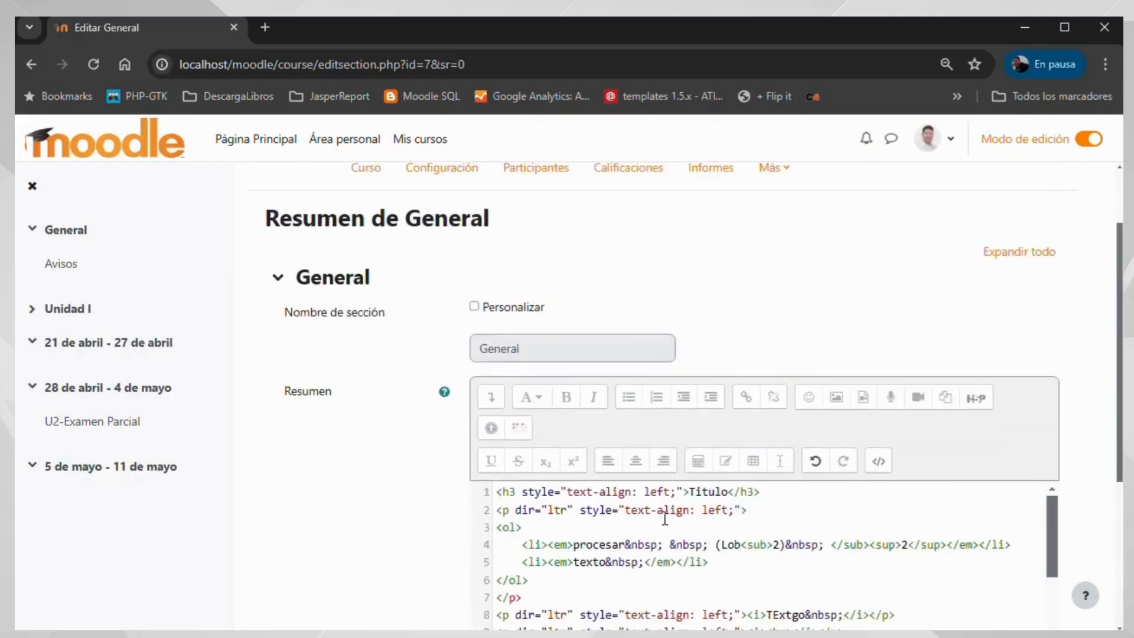
scroll(665, 518, "down", 7)
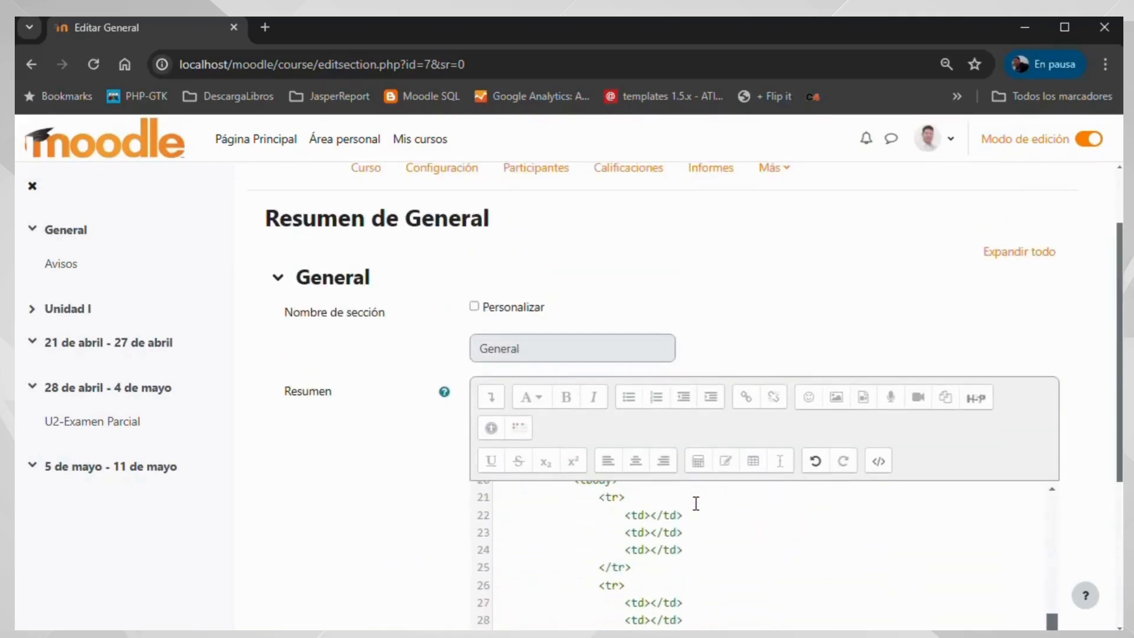
scroll(731, 526, "down", 3)
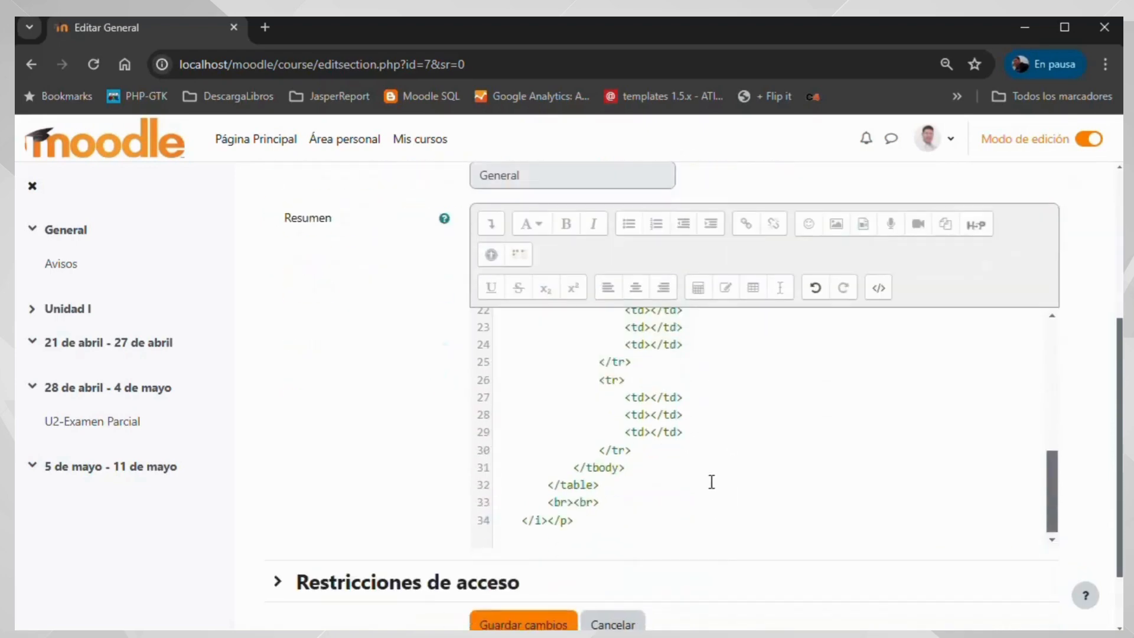
scroll(700, 393, "up", 4)
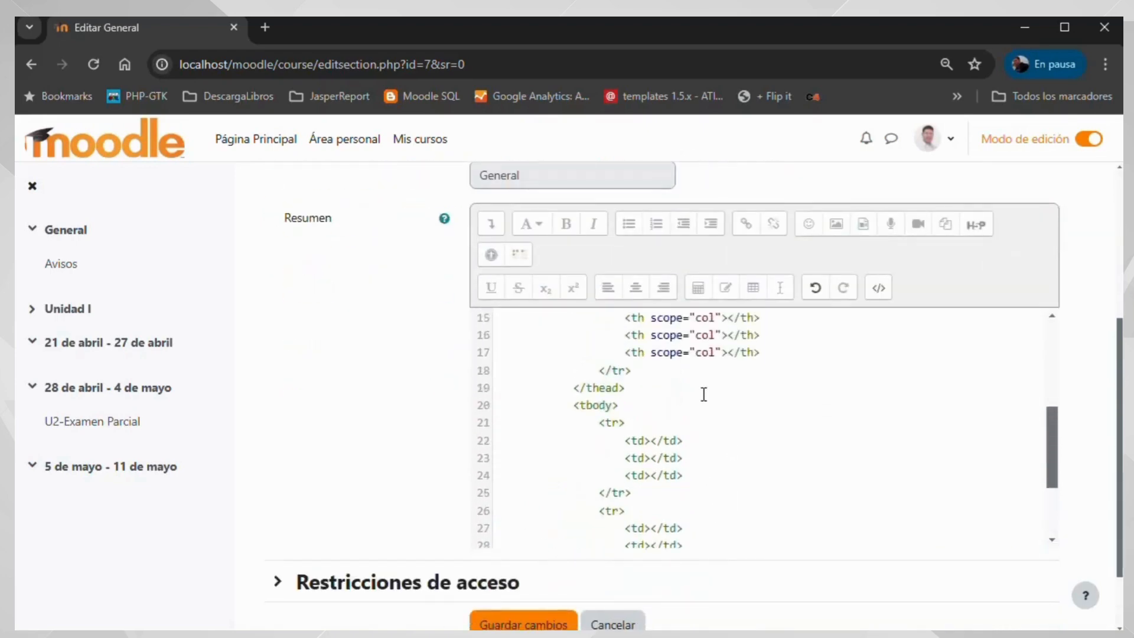
scroll(704, 394, "up", 3)
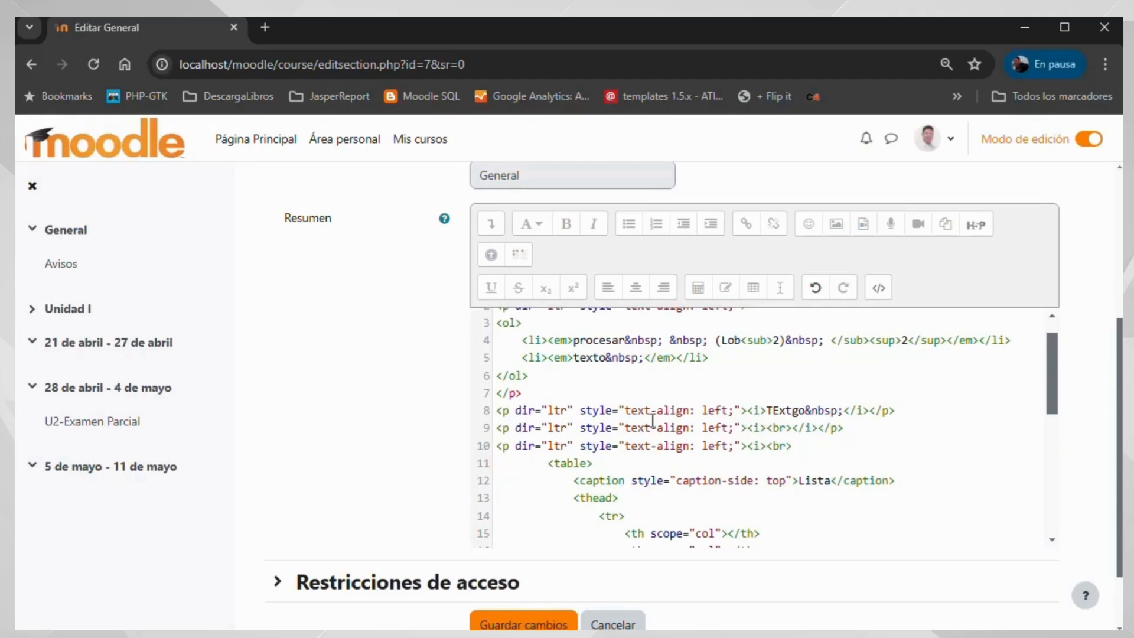
scroll(653, 419, "up", 1)
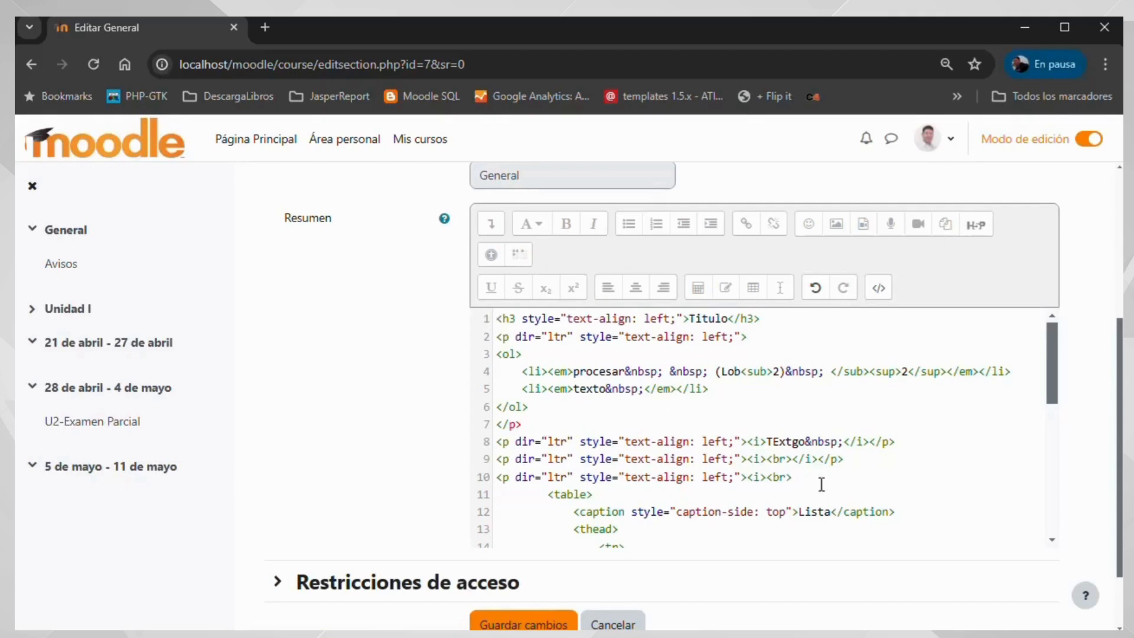
- Return the summary from HTML source to the formatted view and place the cursor after the superscript in the first list item
left_click(879, 291)
left_click(879, 288)
left_click(547, 372)
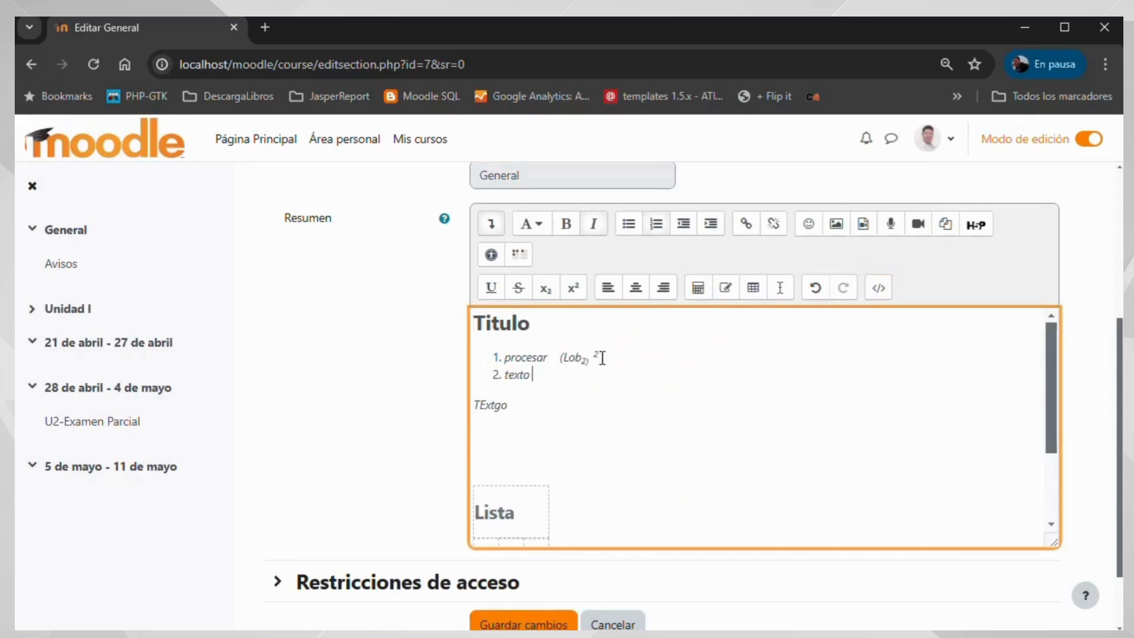
left_click(603, 357)
- Review the formatted summary content from the "Titulo" heading down to the "Lista" table
scroll(673, 423, "down", 2)
scroll(405, 410, "down", 3)
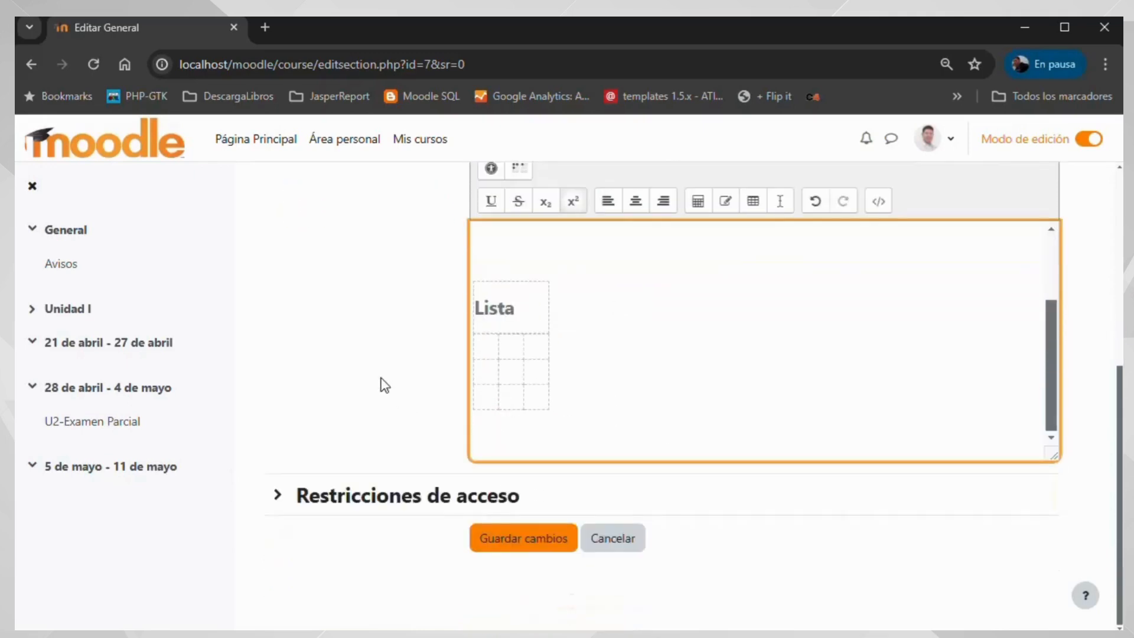
scroll(384, 385, "up", 3)
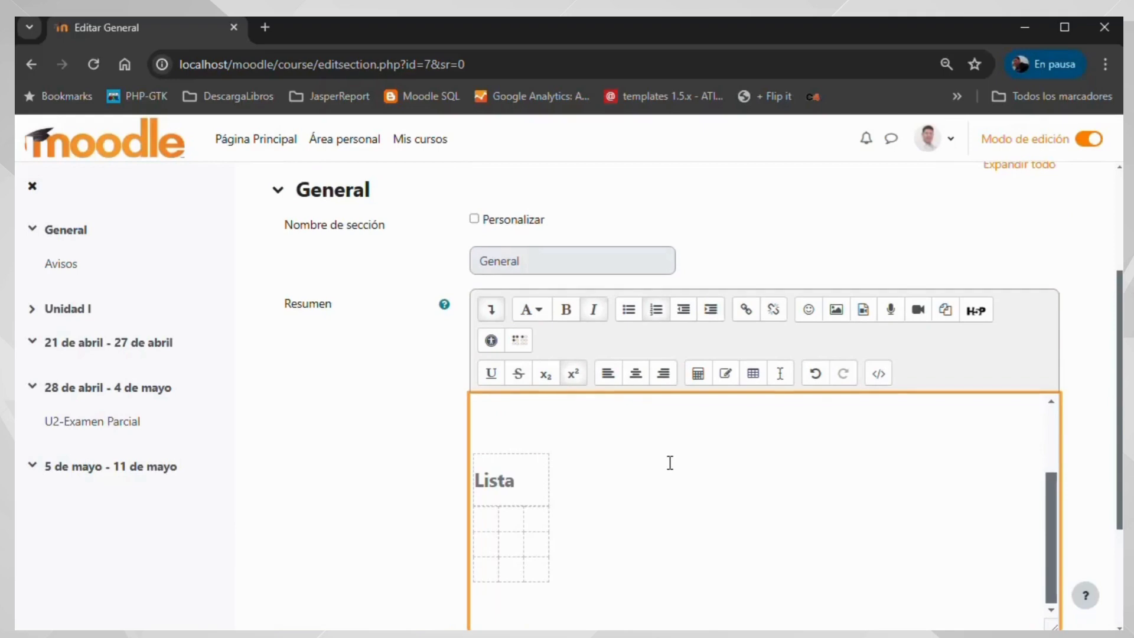
scroll(668, 461, "down", 3)
scroll(719, 309, "up", 4)
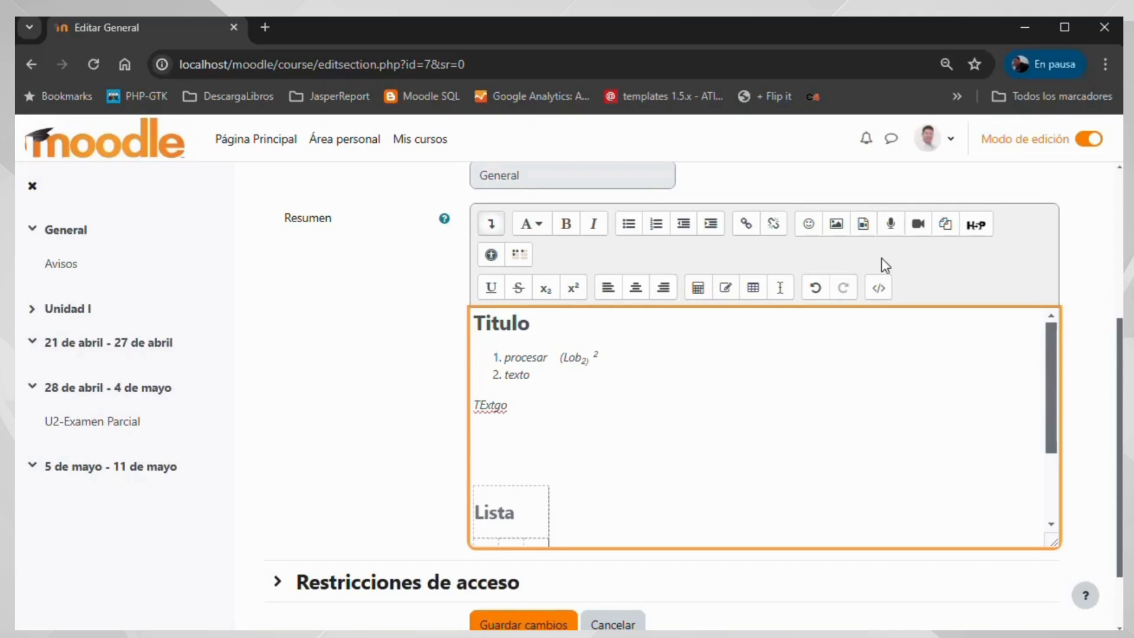
left_click(632, 436)
scroll(531, 458, "down", 2)
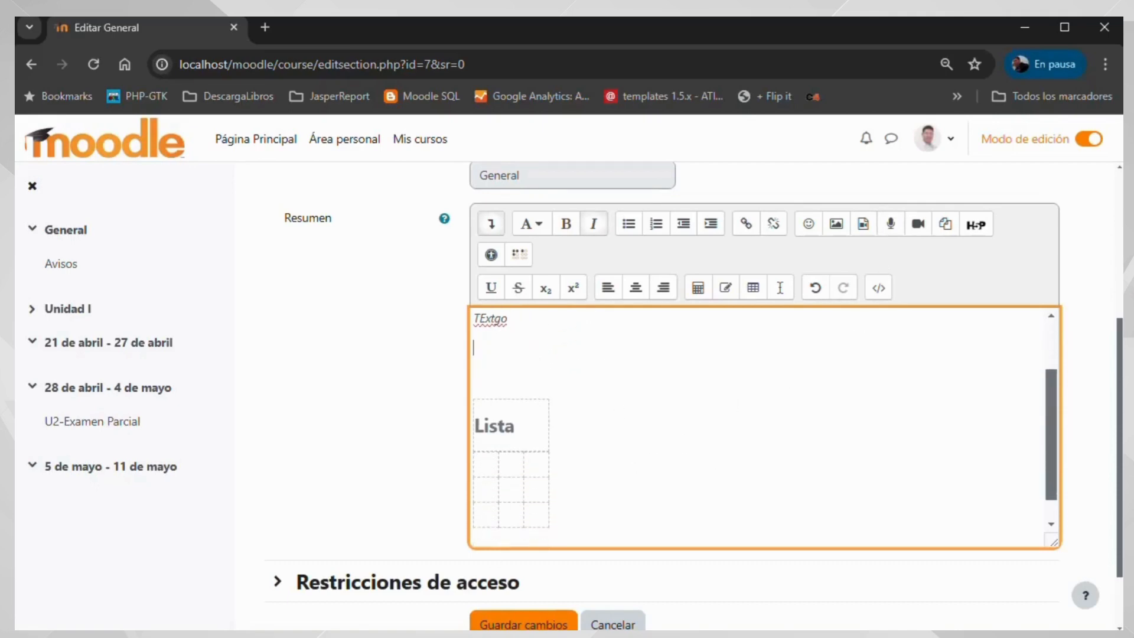